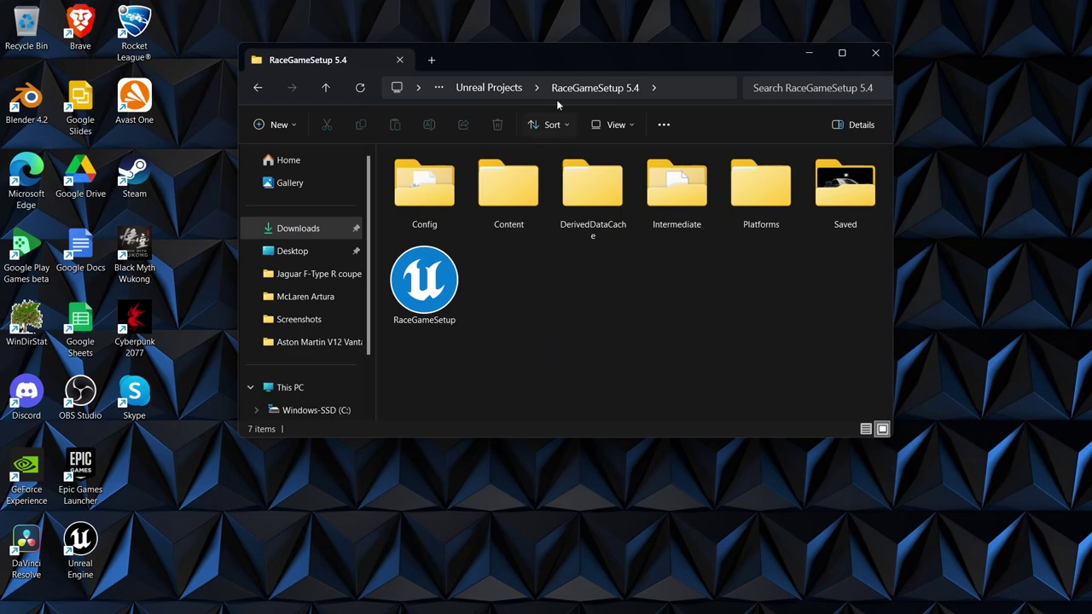
- Go from Unreal Projects into RaceGameSetup 5.4 and open its Content folder
{"action": "left_click", "coordinate": [493, 88]}
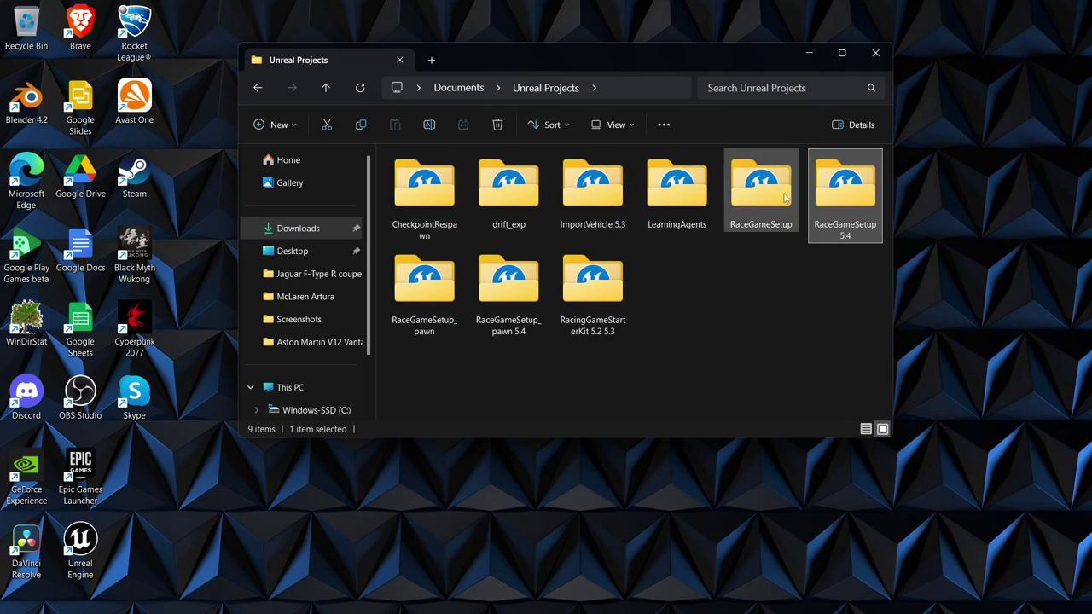
{"action": "double_click", "coordinate": [856, 194]}
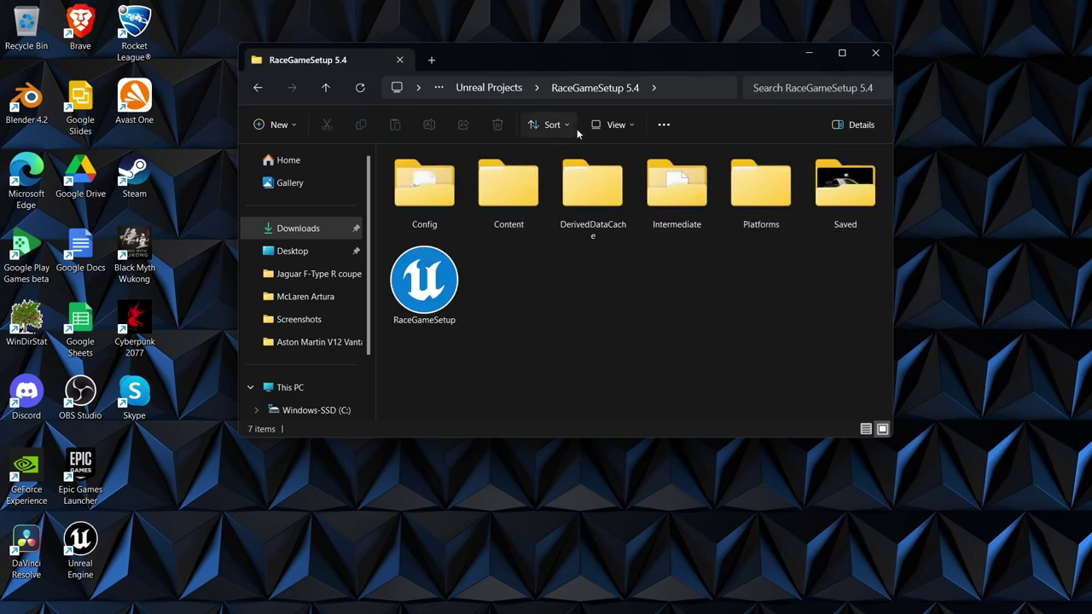
{"action": "double_click", "coordinate": [512, 197]}
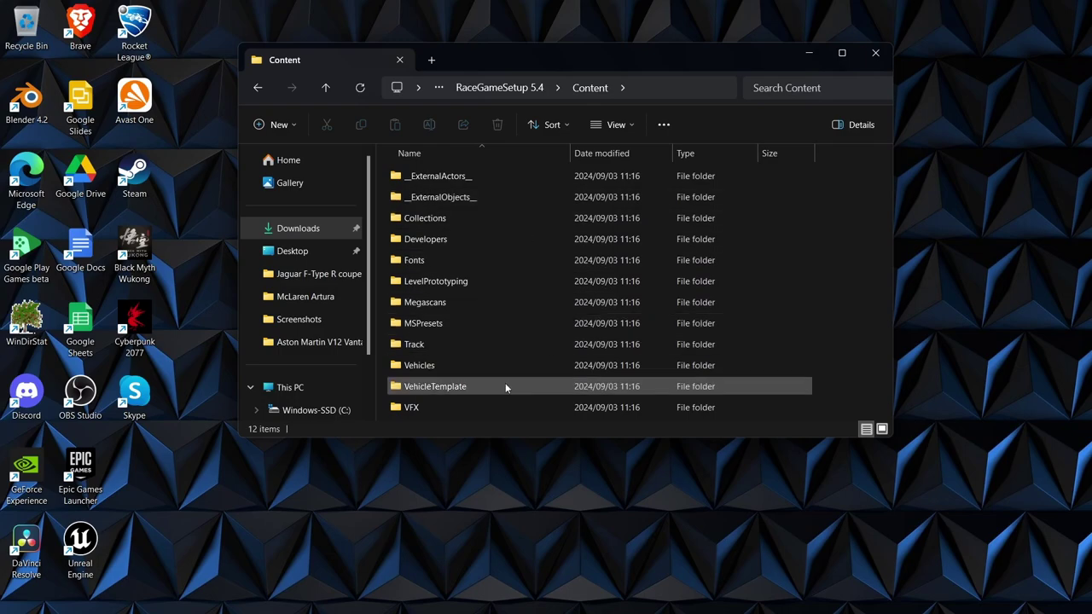
- Add a new folder named 'Movies' under Content and open it
{"action": "left_click", "coordinate": [293, 127]}
{"action": "left_click", "coordinate": [302, 162]}
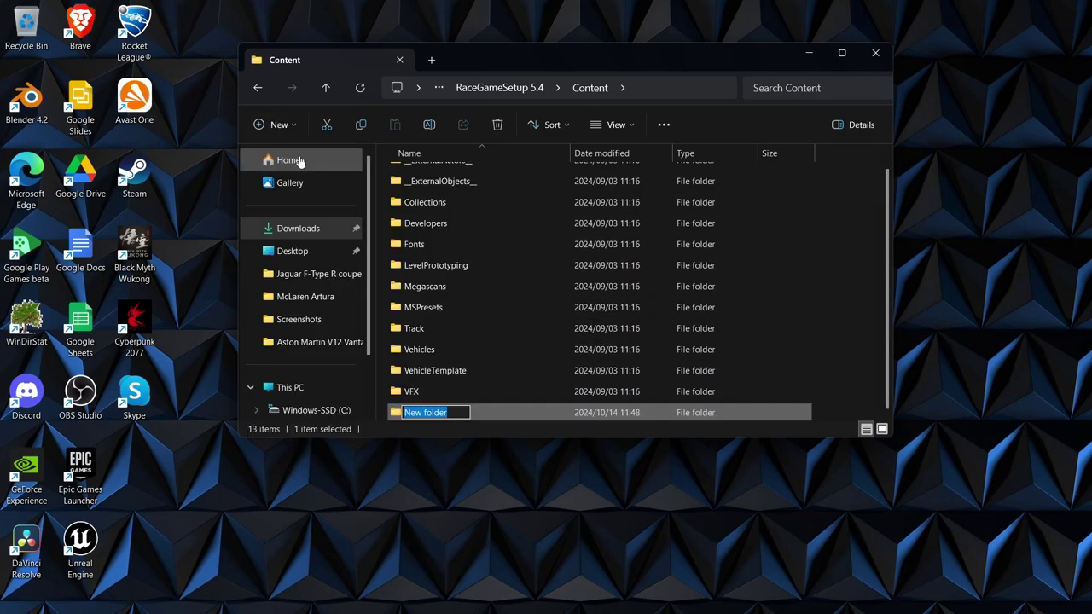
{"action": "type", "text": "Movies"}
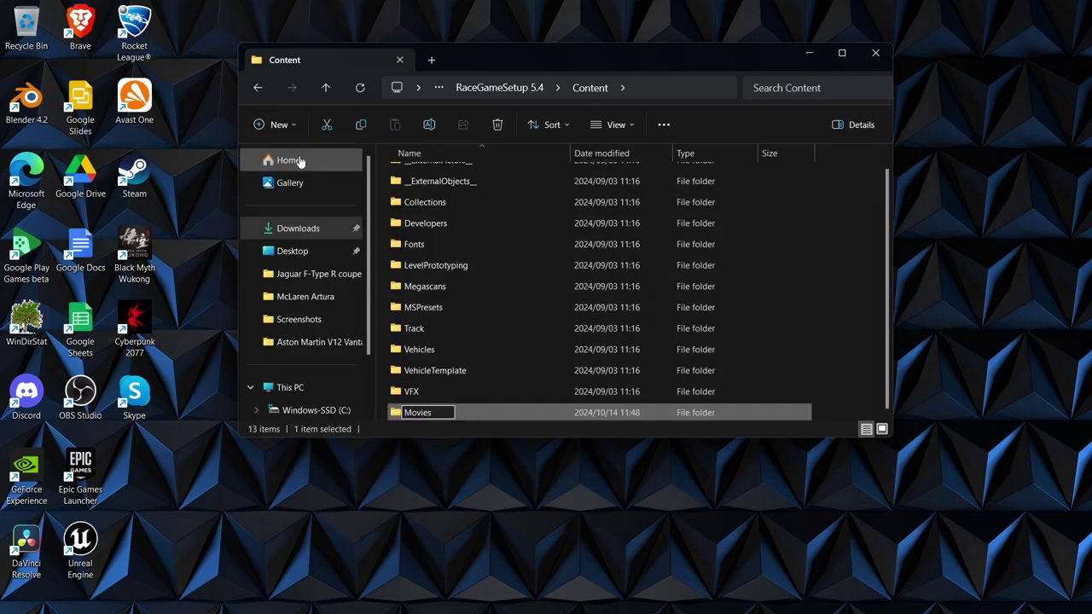
{"action": "key", "text": "Return"}
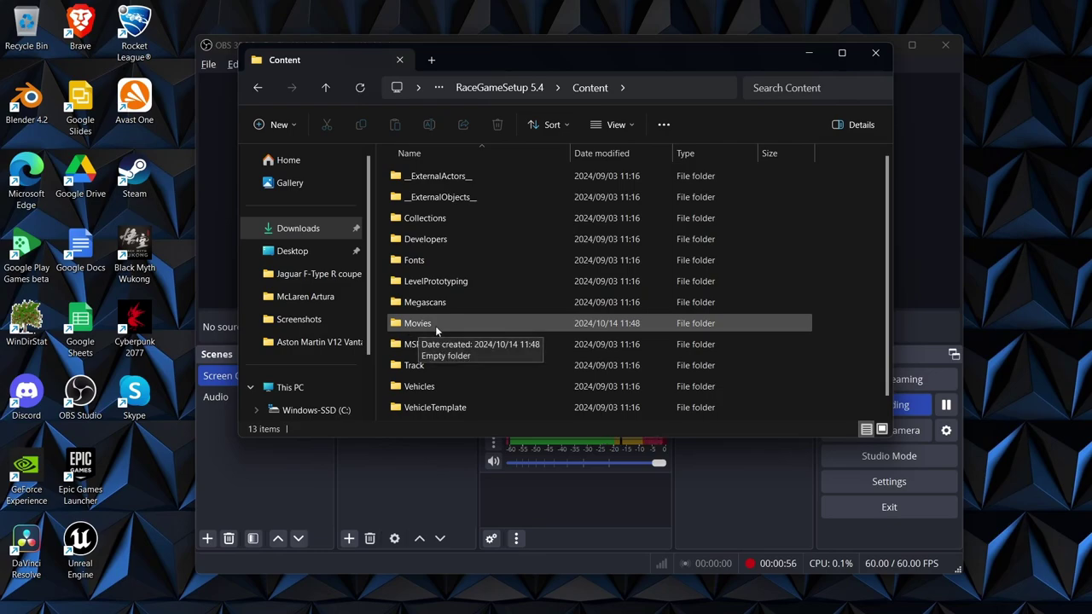
{"action": "double_click", "coordinate": [434, 327]}
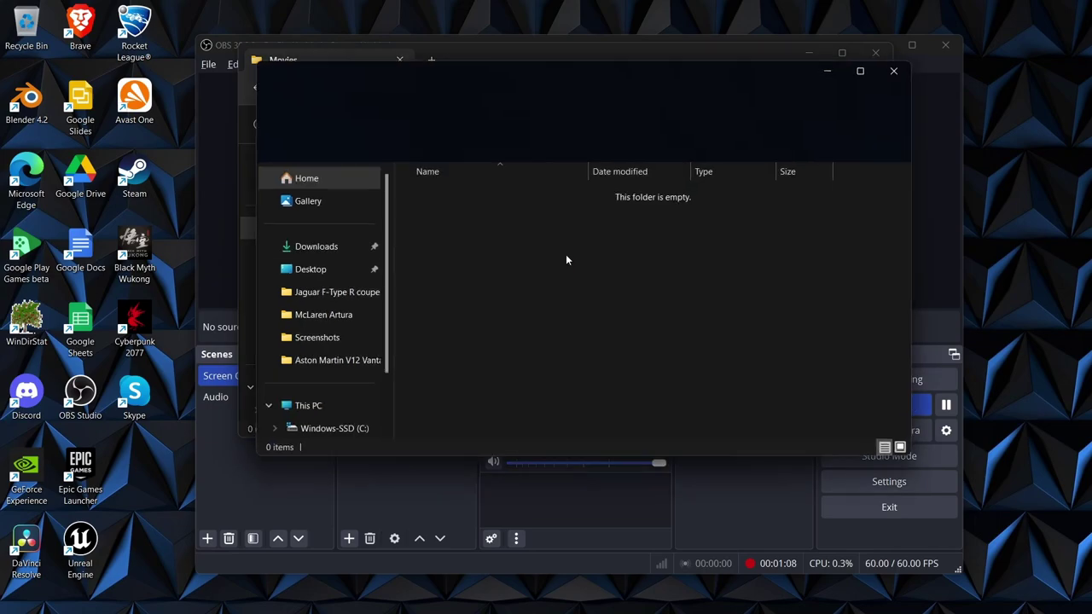
- Paste UE4_Startup_Moving_Logo and Blue_Matrix from Downloads into Movies, then close Explorer
{"action": "left_click", "coordinate": [317, 247]}
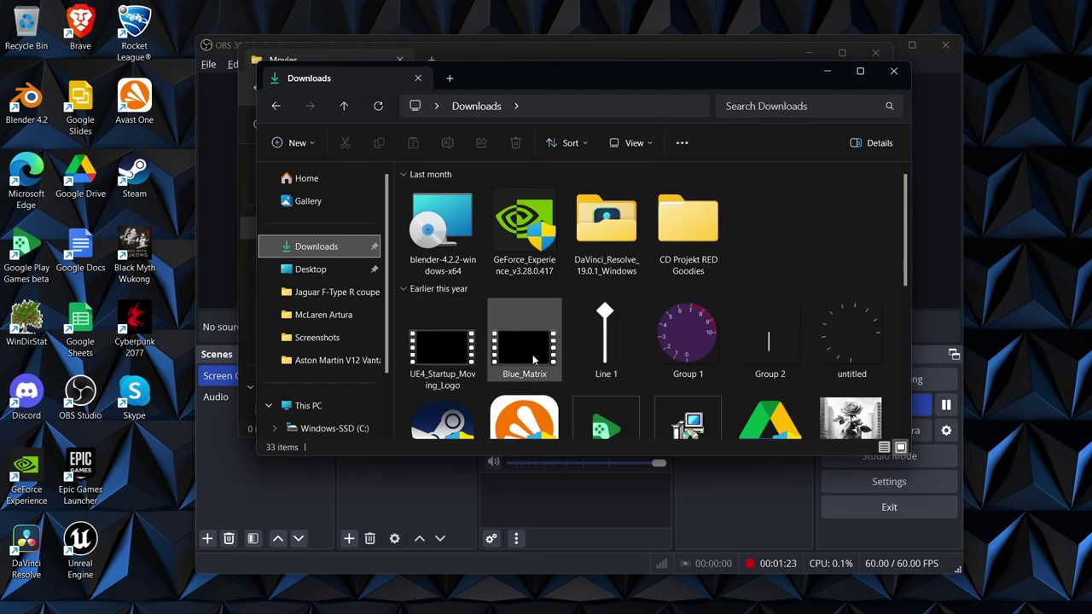
{"action": "left_click", "coordinate": [450, 357]}
{"action": "left_click", "coordinate": [522, 346], "text": "ctrl"}
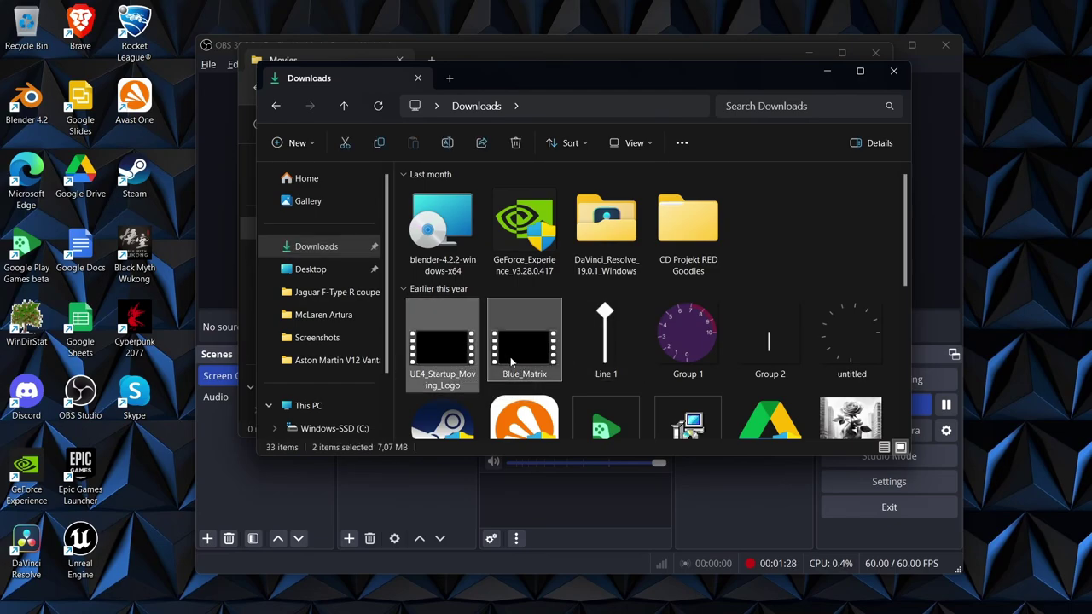
{"action": "left_click", "coordinate": [478, 48]}
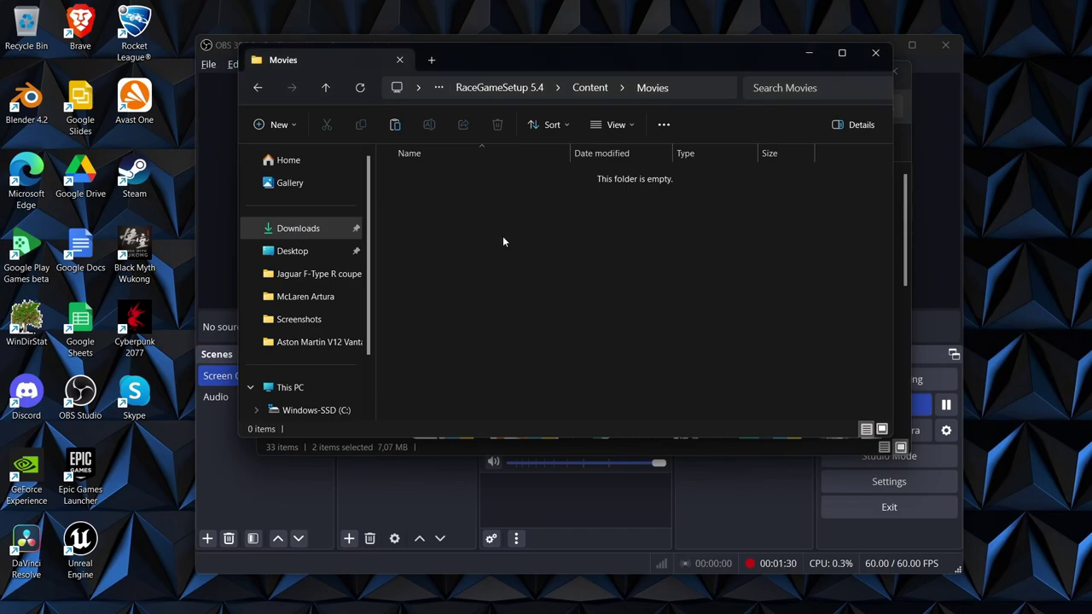
{"action": "key", "text": "ctrl+v"}
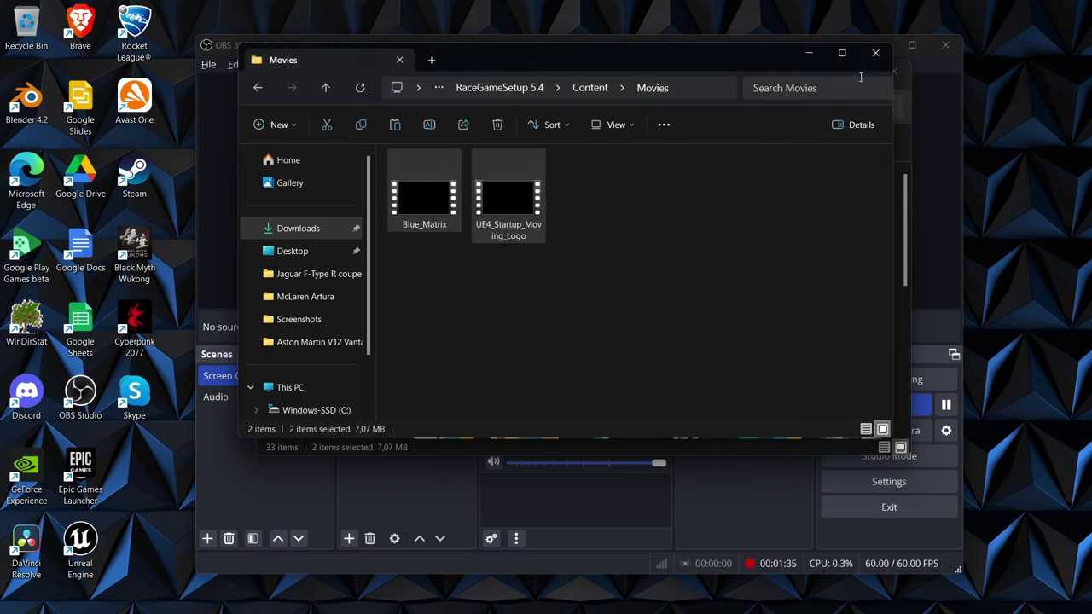
{"action": "left_click", "coordinate": [876, 53]}
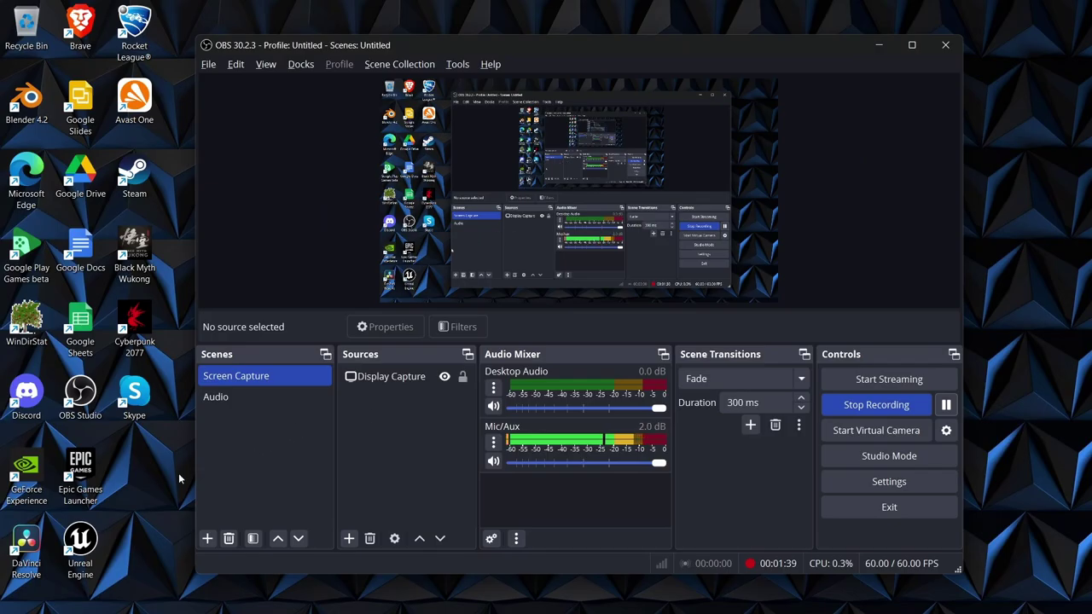
- Launch the RaceGameSetup project in Unreal Engine and open Content > Movies in the Content Browser
{"action": "double_click", "coordinate": [80, 546]}
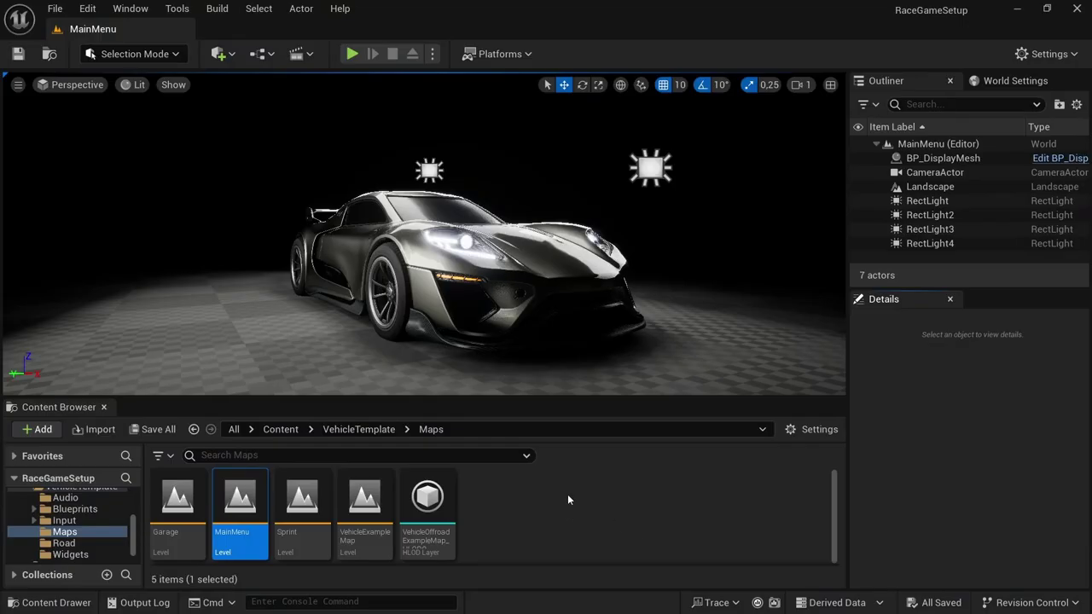
{"action": "scroll", "coordinate": [62, 536], "scroll_direction": "up", "scroll_amount": 3}
{"action": "double_click", "coordinate": [62, 532]}
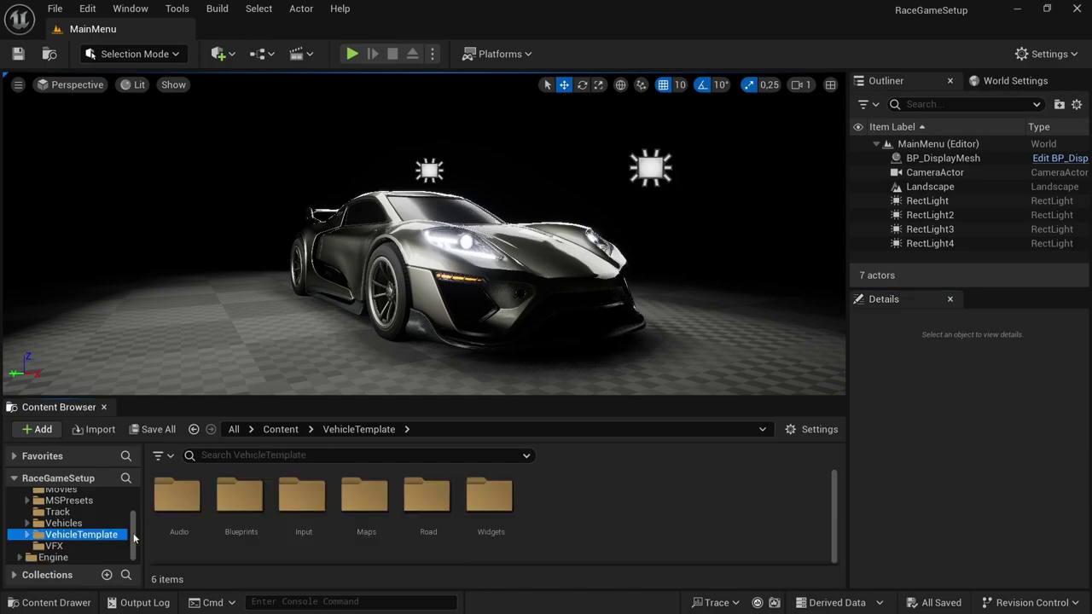
{"action": "scroll", "coordinate": [97, 529], "scroll_direction": "up", "scroll_amount": 2}
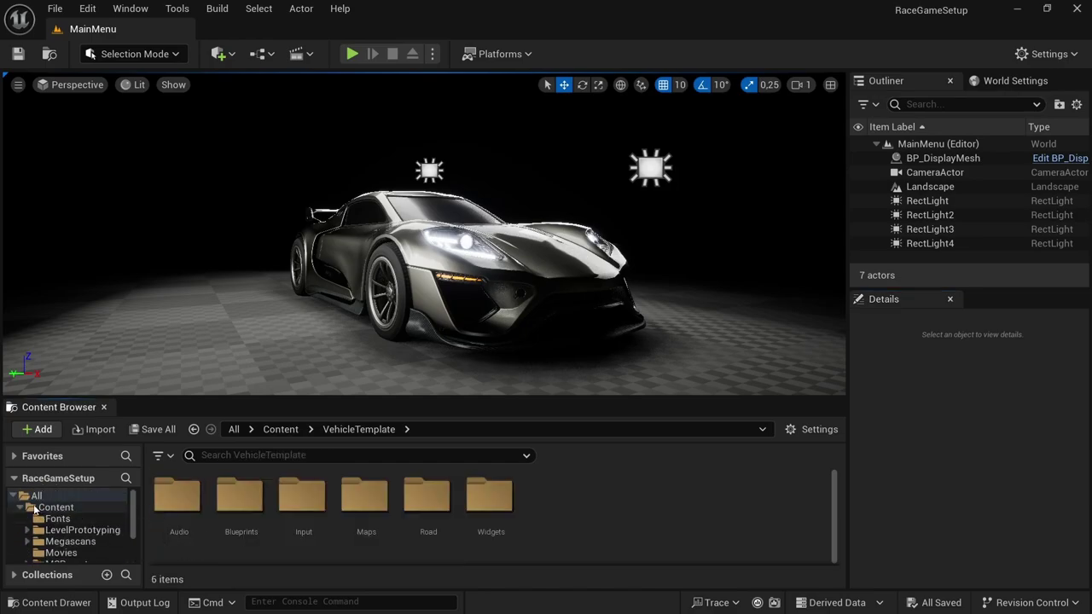
{"action": "left_click", "coordinate": [56, 507]}
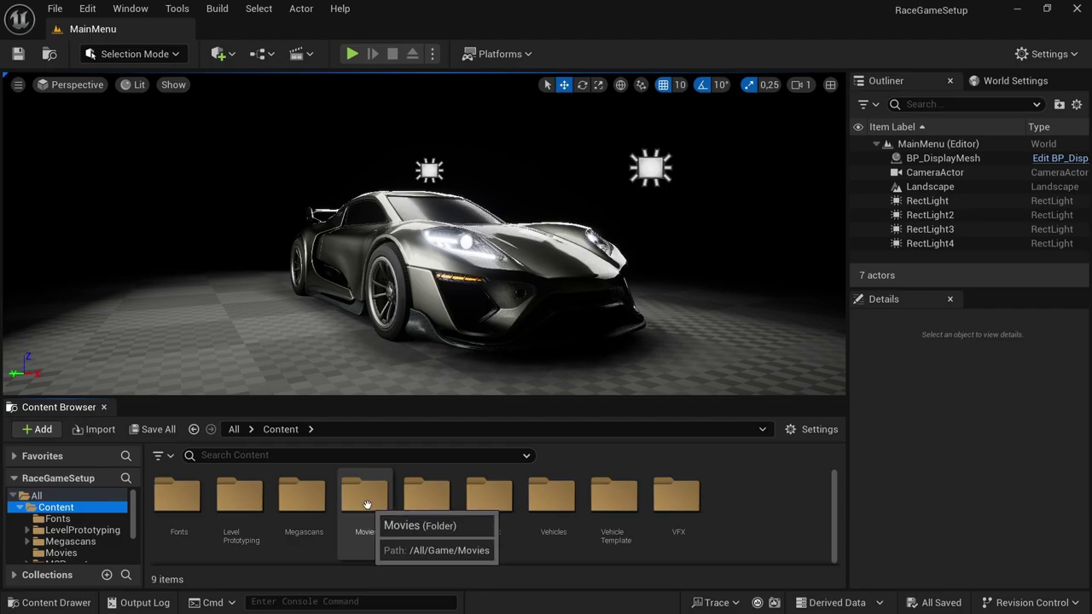
{"action": "double_click", "coordinate": [365, 510]}
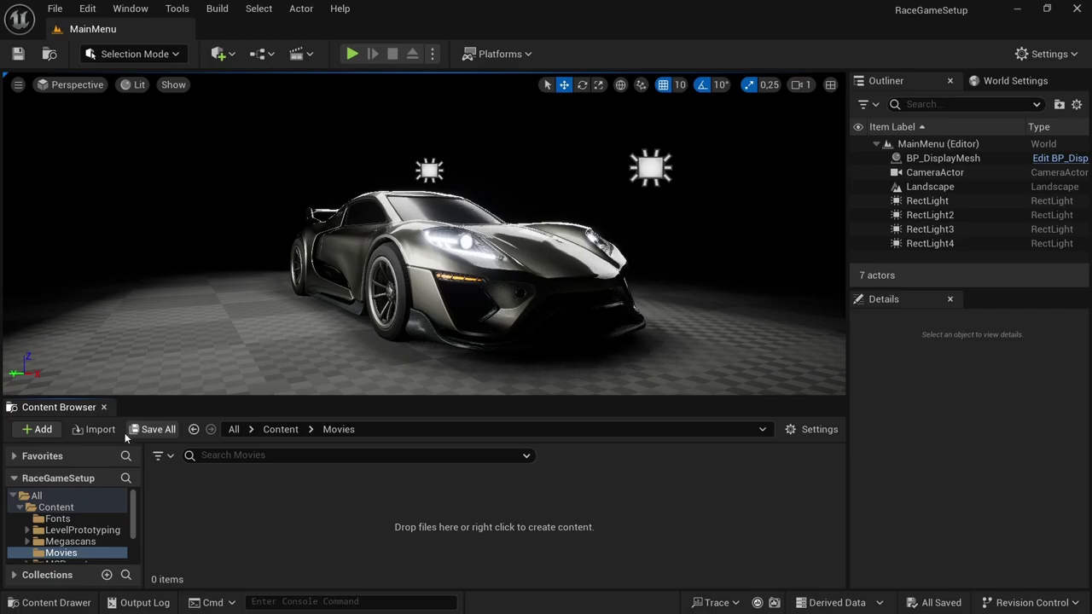
- Use Show in Explorer on the Movies folder to confirm both videos are on disk, then close Explorer
{"action": "right_click", "coordinate": [267, 519]}
{"action": "right_click", "coordinate": [64, 553]}
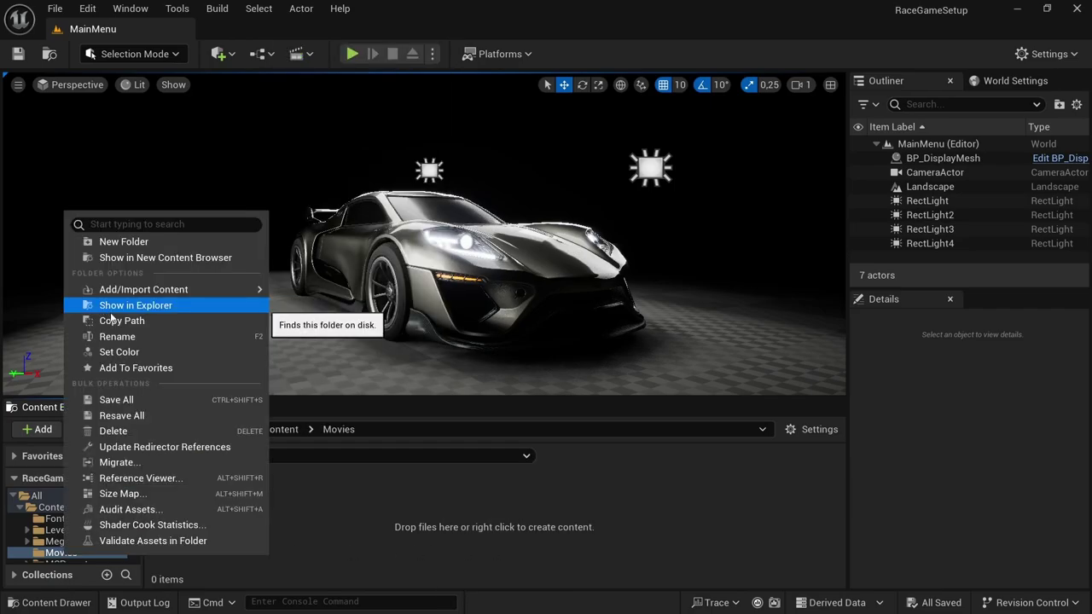
{"action": "left_click", "coordinate": [62, 552]}
{"action": "right_click", "coordinate": [59, 553]}
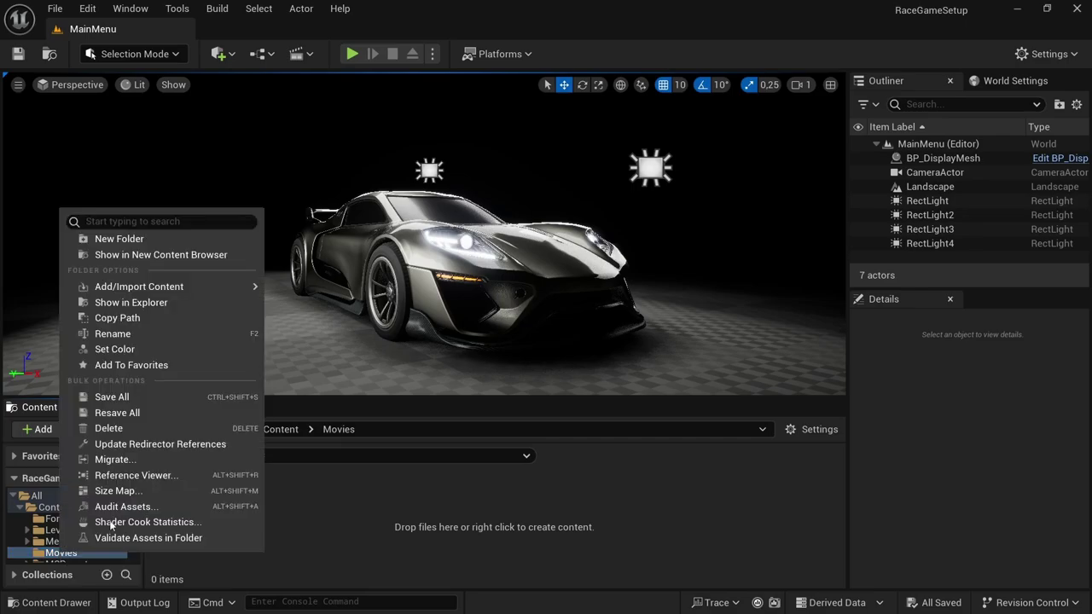
{"action": "left_click", "coordinate": [147, 305]}
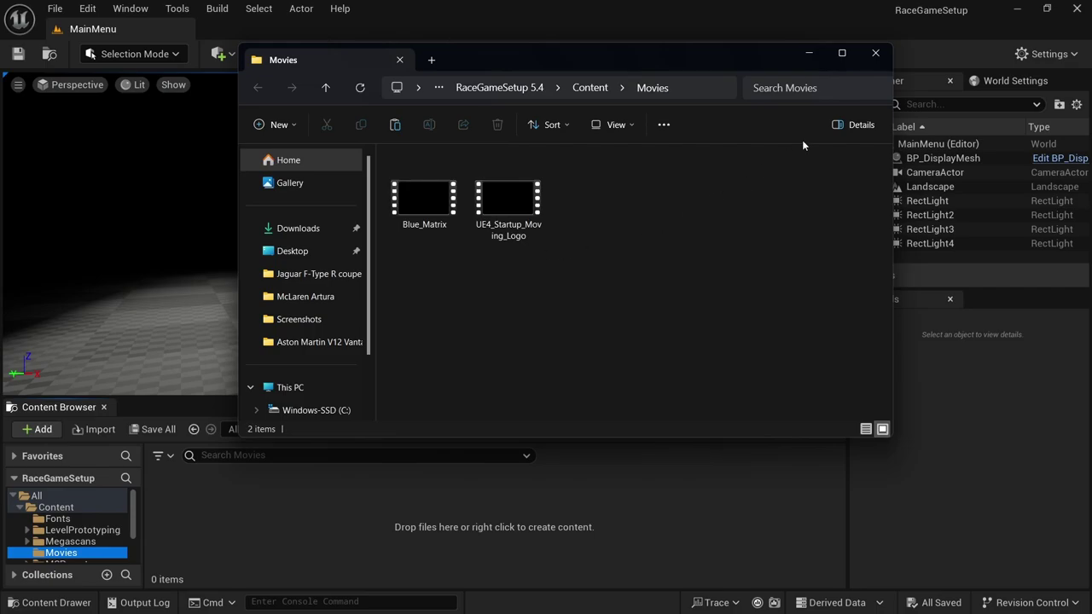
{"action": "left_click", "coordinate": [875, 53]}
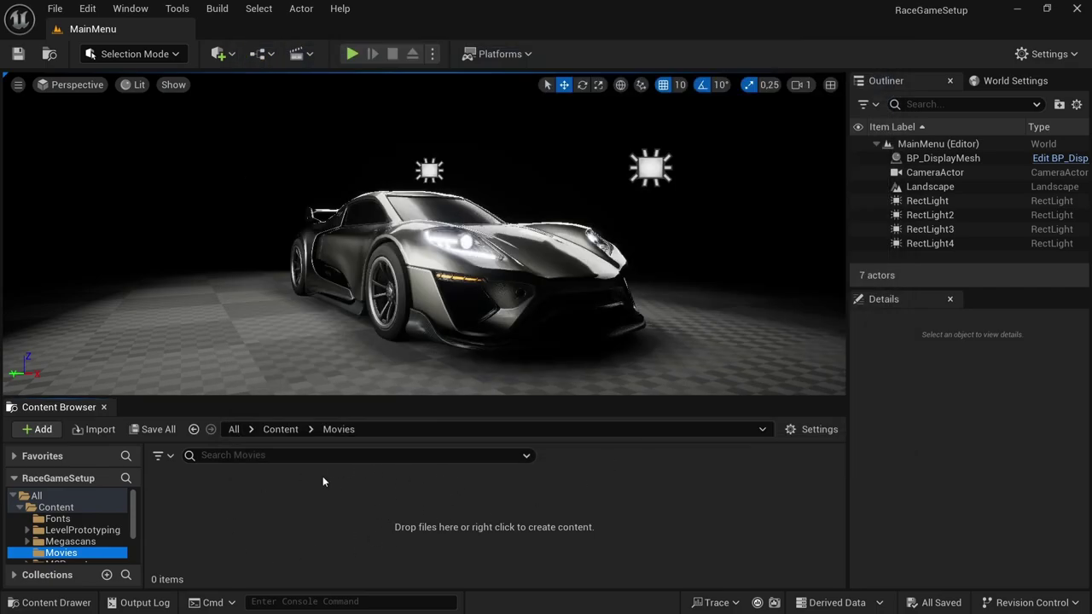
- Create a LoadingBackgroundImages folder inside VehicleTemplate
{"action": "scroll", "coordinate": [77, 527], "scroll_direction": "down", "scroll_amount": 3}
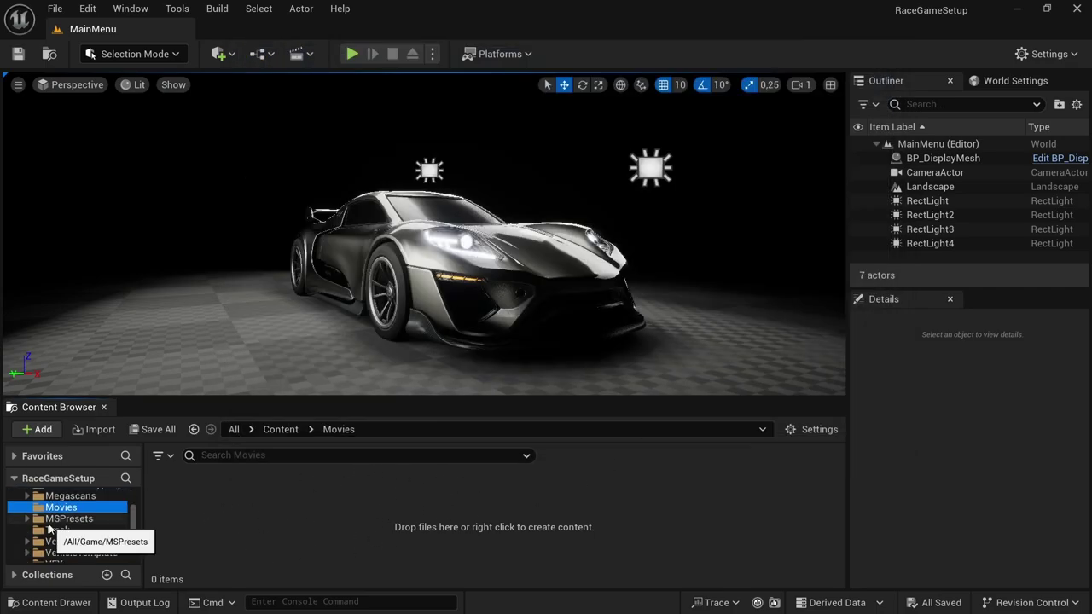
{"action": "scroll", "coordinate": [79, 531], "scroll_direction": "down", "scroll_amount": 1}
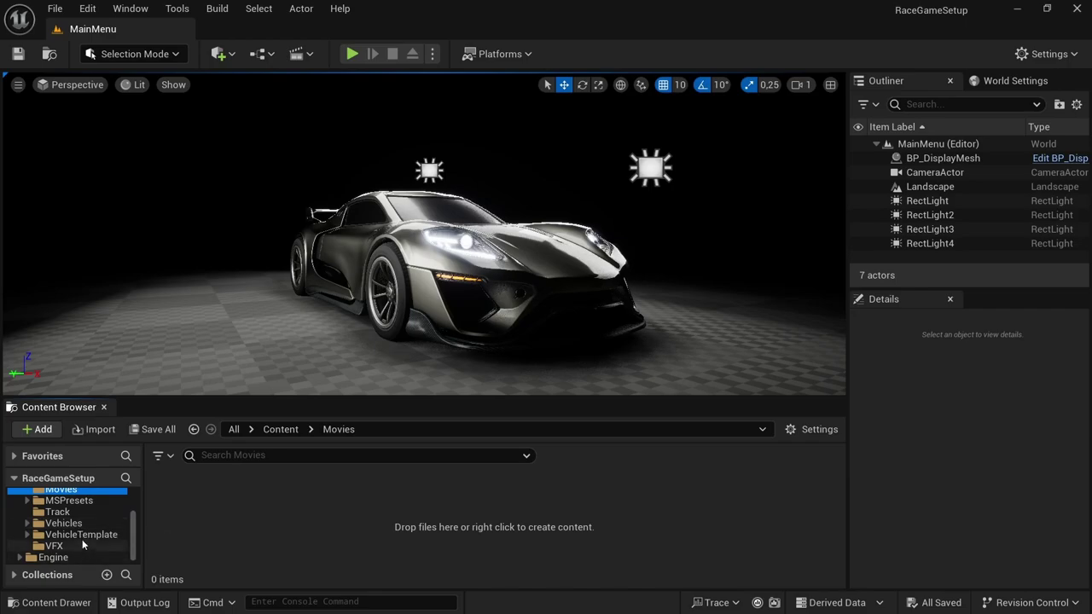
{"action": "left_click", "coordinate": [101, 535]}
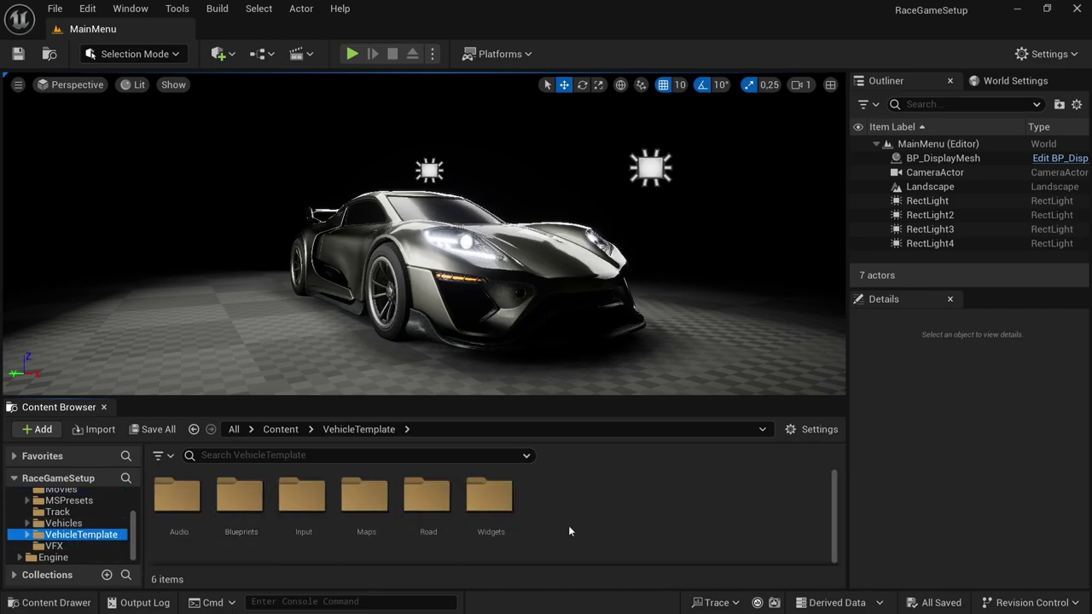
{"action": "right_click", "coordinate": [548, 502]}
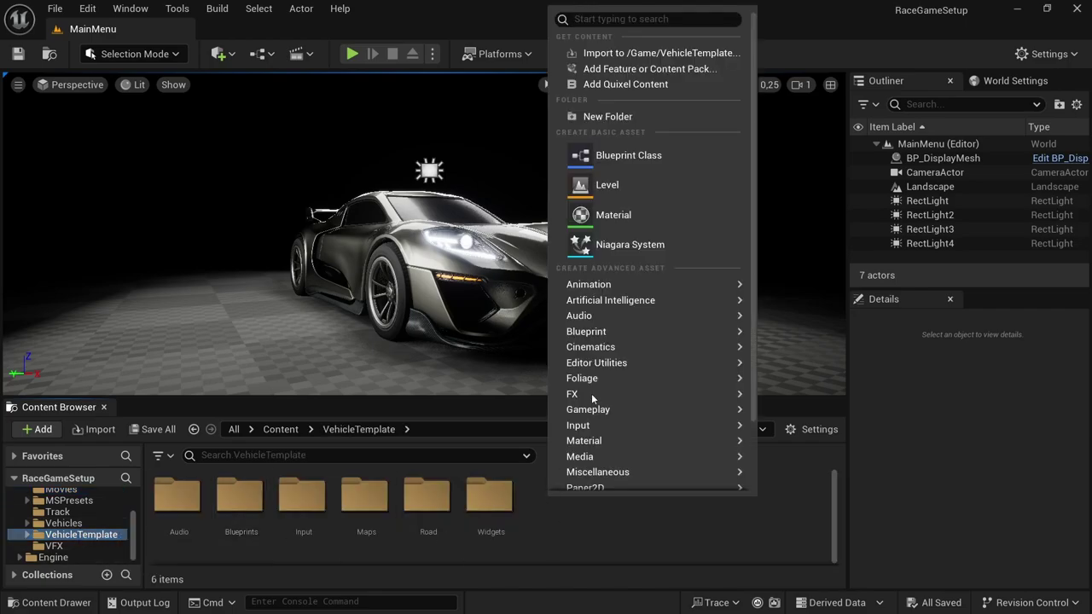
{"action": "left_click", "coordinate": [606, 117]}
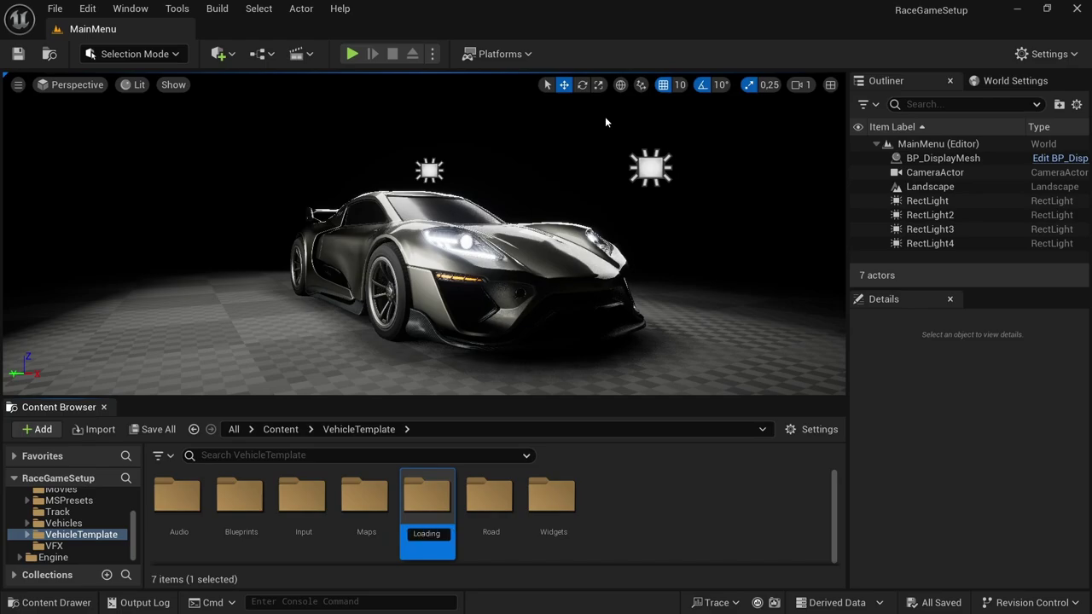
{"action": "type", "text": "BackgroundImages"}
{"action": "key", "text": "Return"}
- Create a second folder named 'Loading Throbber' in VehicleTemplate
{"action": "right_click", "coordinate": [601, 497]}
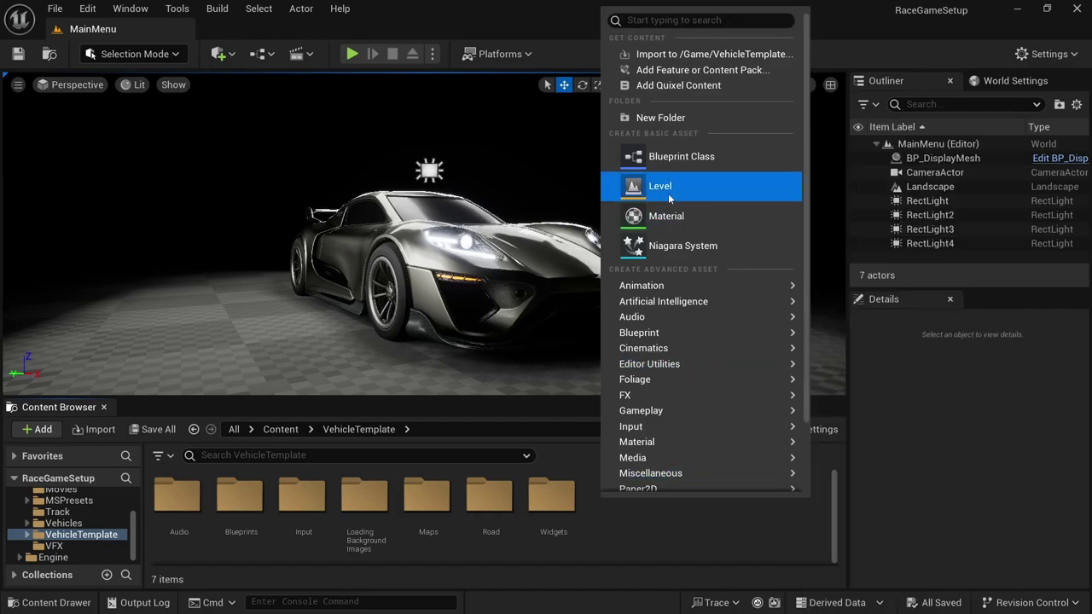
{"action": "left_click", "coordinate": [656, 119]}
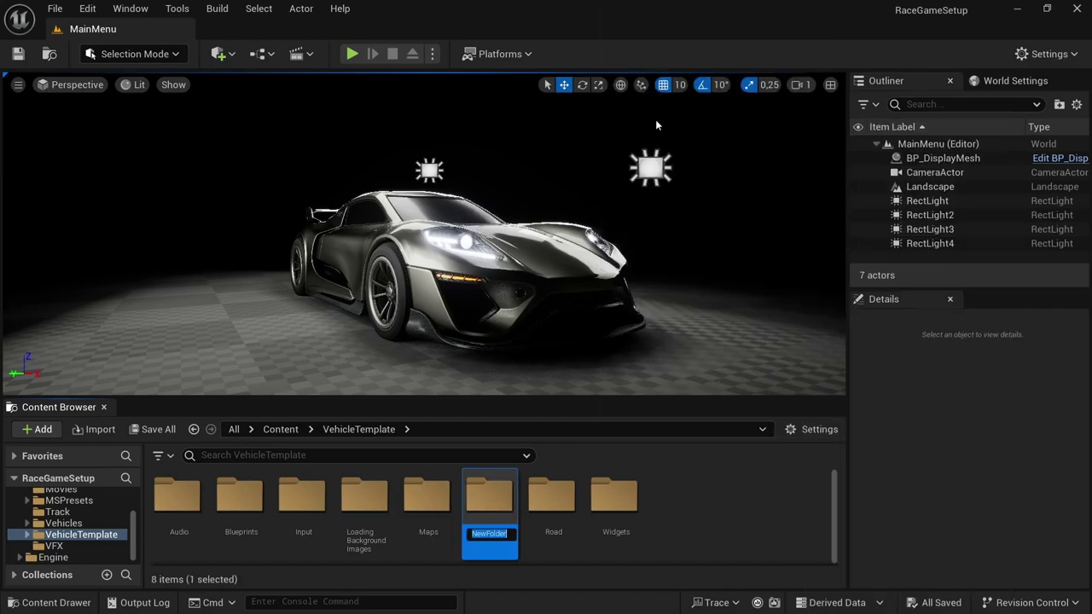
{"action": "type", "text": "Loading Throbber"}
{"action": "key", "text": "Return"}
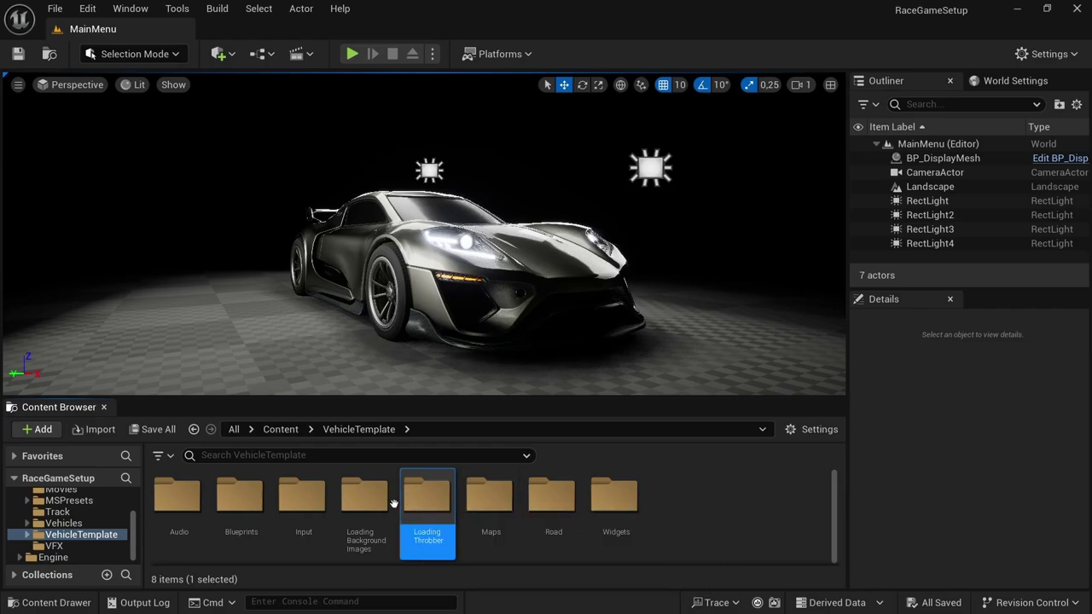
- Save the 119 bangboom throbber frames in Loading Throbber and return to VehicleTemplate
{"action": "double_click", "coordinate": [429, 515]}
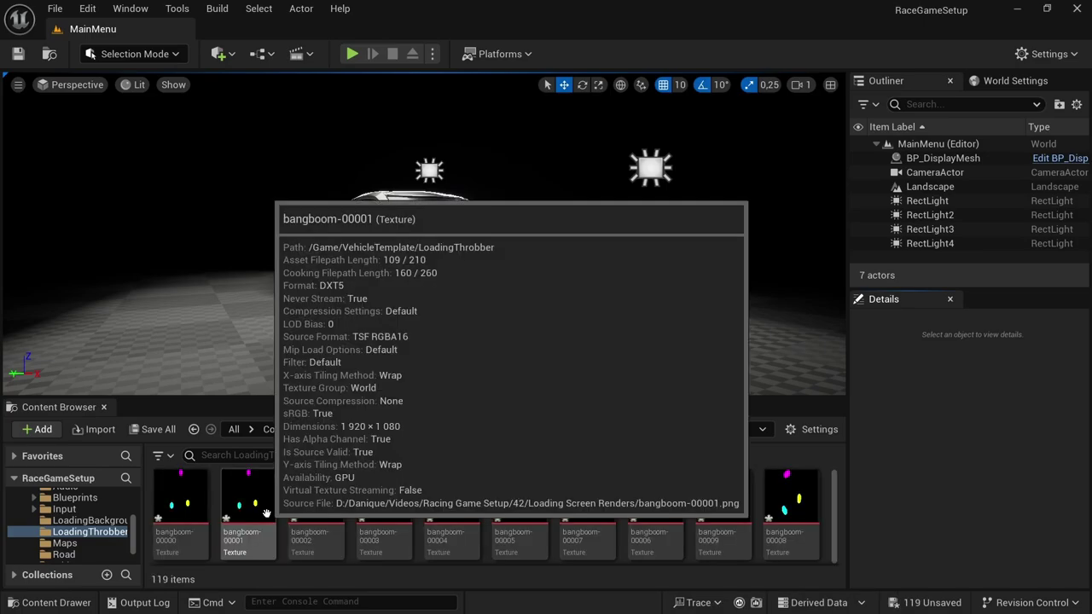
{"action": "left_click", "coordinate": [145, 437]}
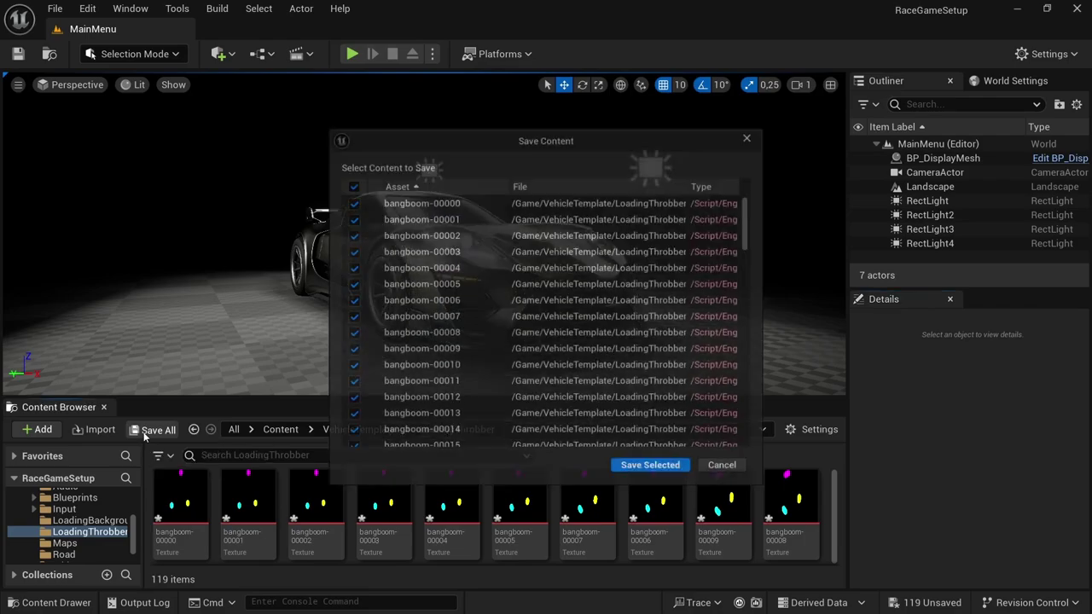
{"action": "left_click", "coordinate": [647, 474]}
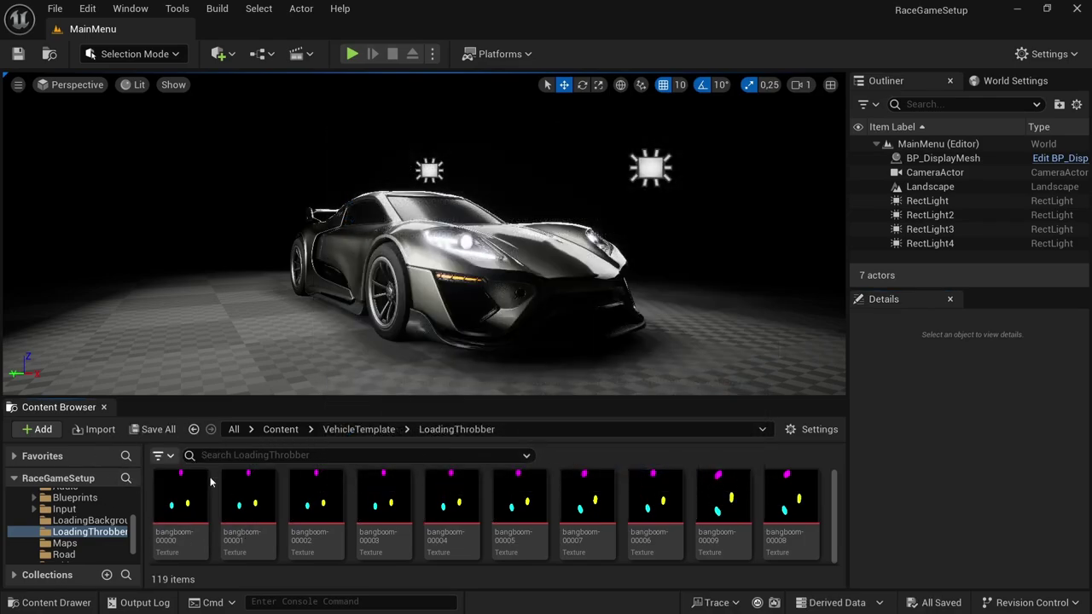
{"action": "left_click", "coordinate": [194, 429]}
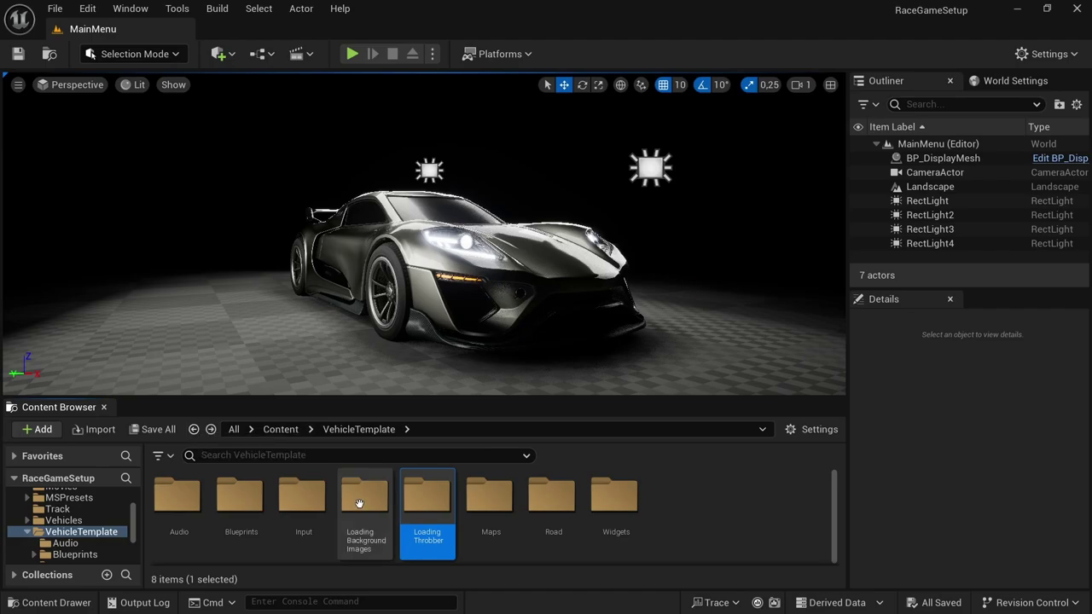
- Import the five background images into LoadingBackgroundImages and save them with Save Selected
{"action": "double_click", "coordinate": [355, 534]}
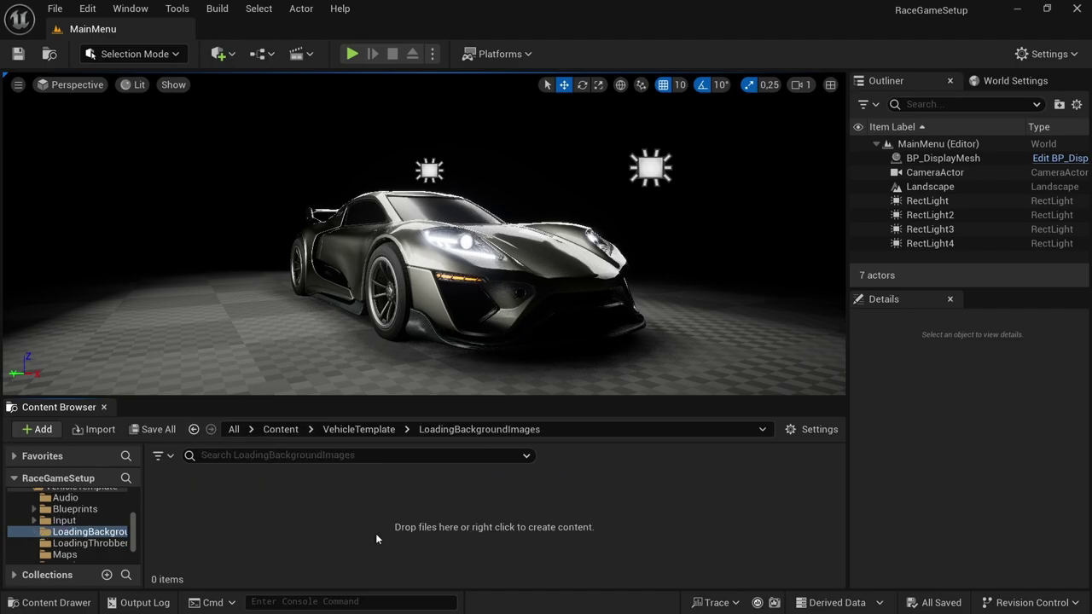
{"action": "right_click", "coordinate": [321, 491]}
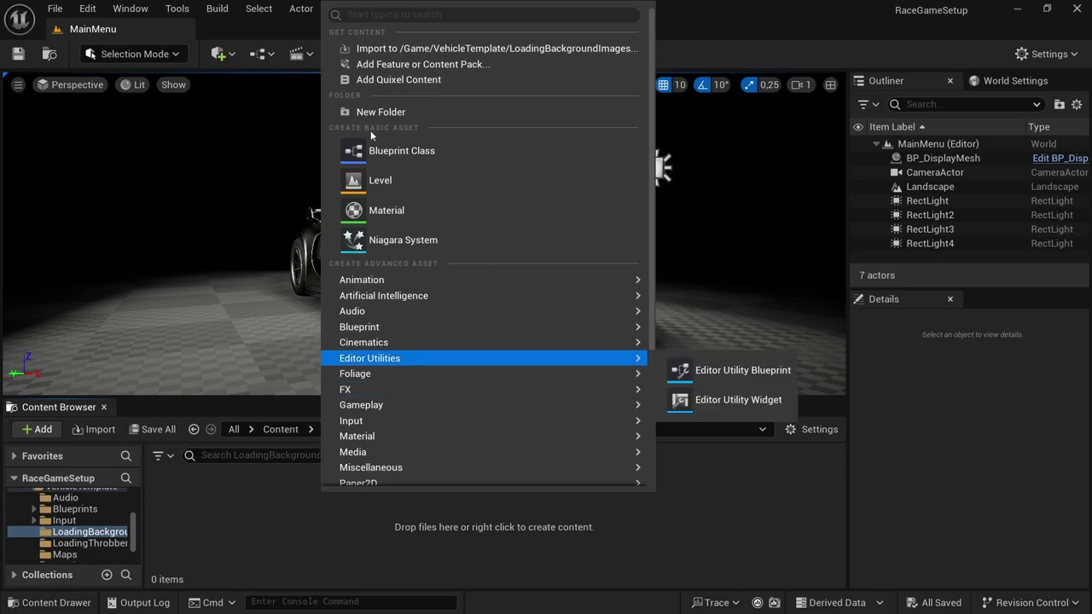
{"action": "left_click", "coordinate": [158, 429]}
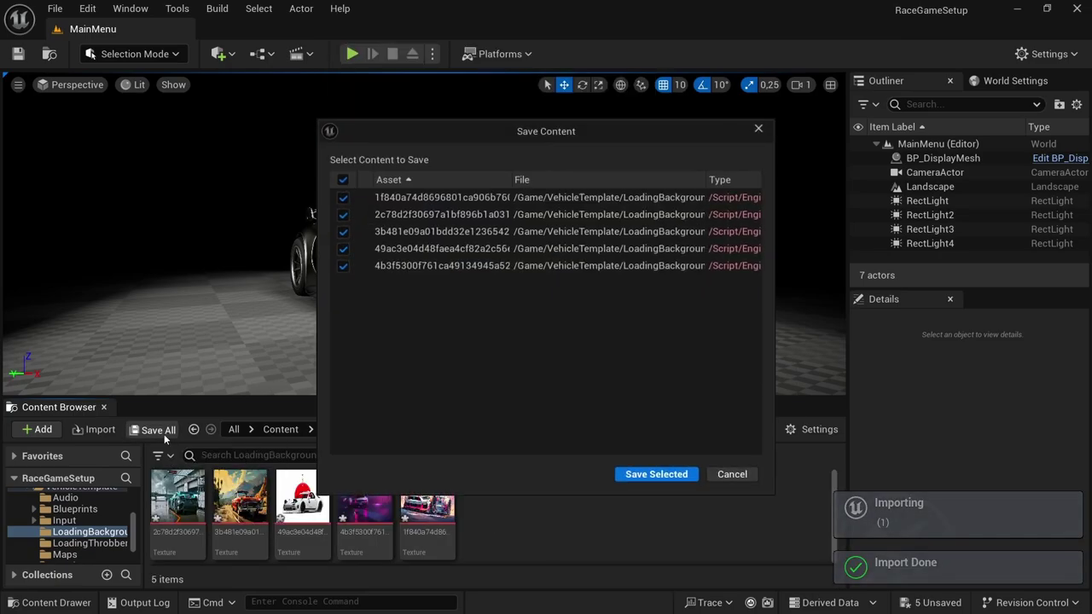
{"action": "left_click", "coordinate": [669, 473]}
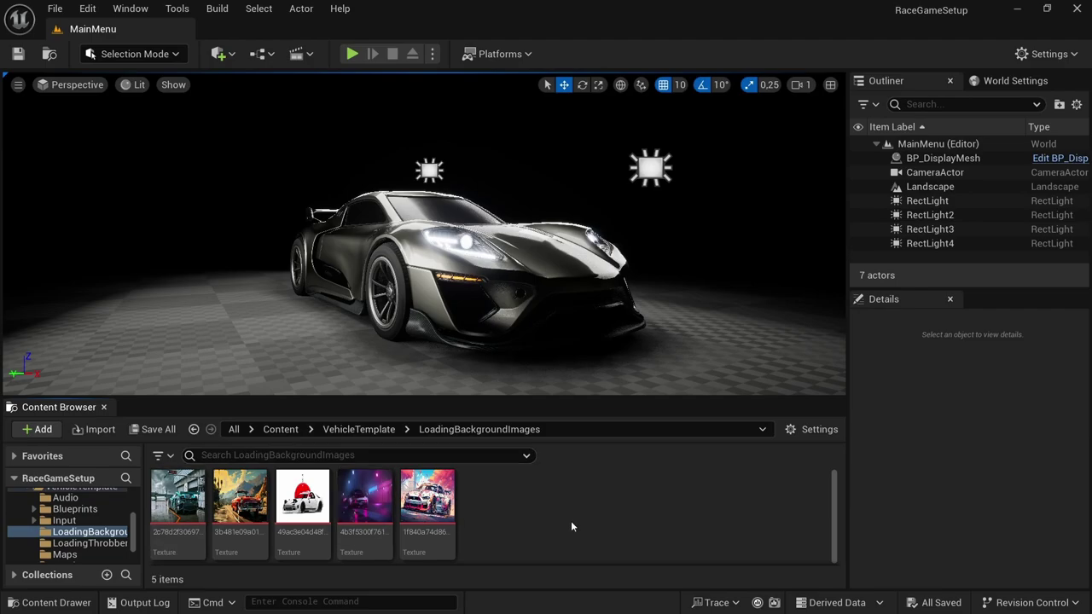
{"action": "left_click", "coordinate": [1050, 54]}
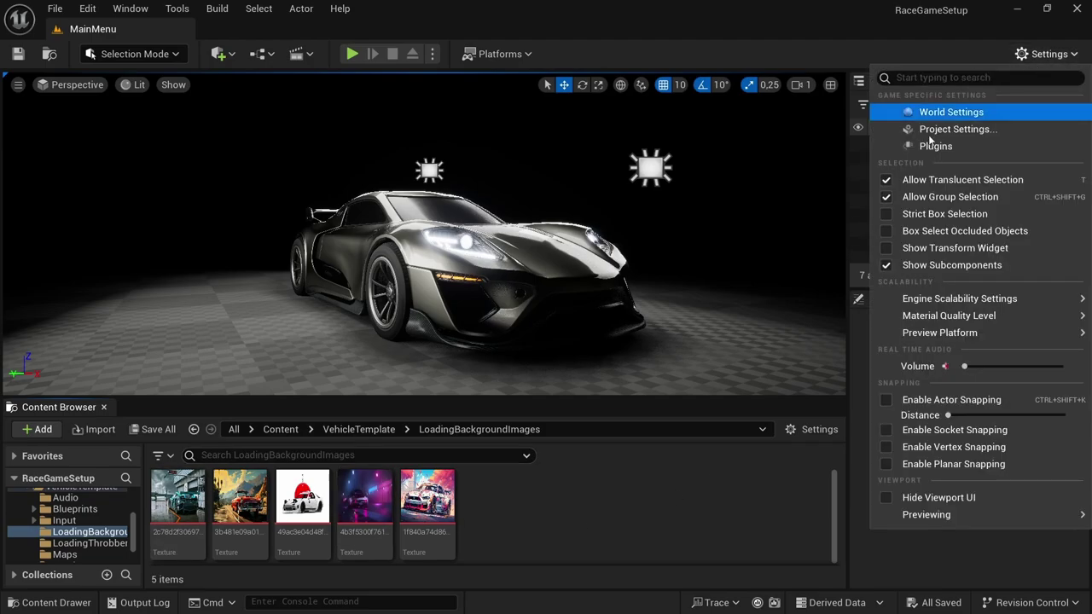
- Search the Plugins list for 'async', confirm Async Loading Screen 1.5.1 is enabled, and close it
{"action": "left_click", "coordinate": [935, 147]}
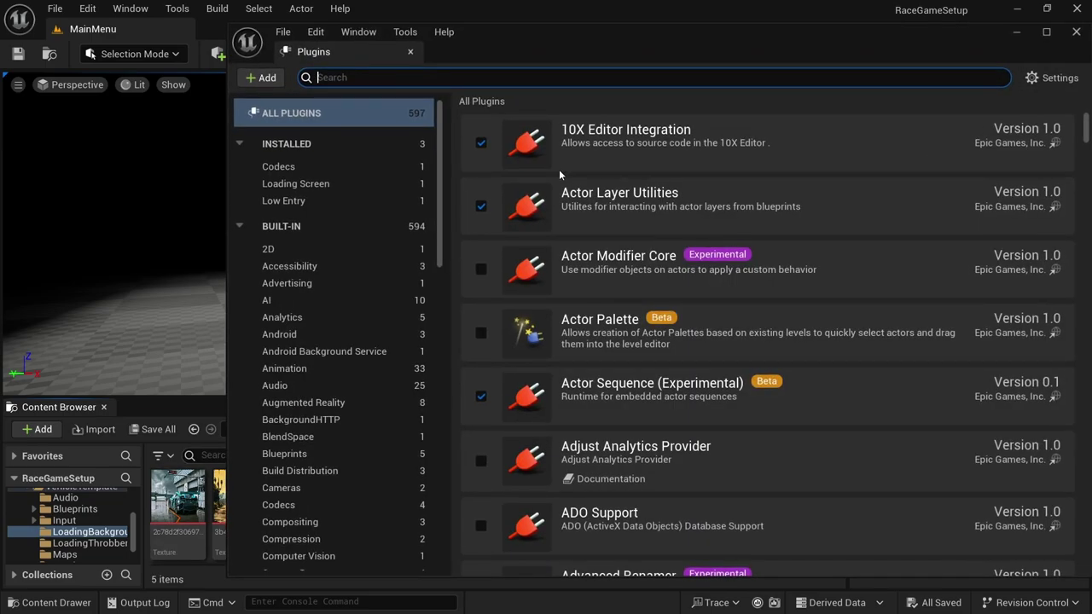
{"action": "type", "text": "async"}
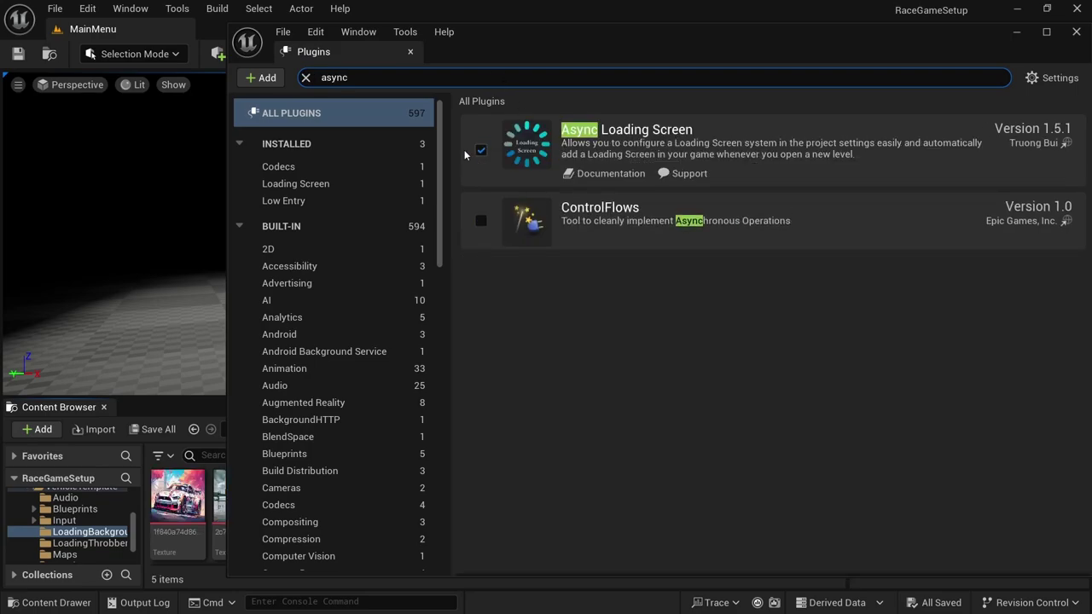
{"action": "left_click", "coordinate": [410, 53]}
- Open Project Settings at Game > Async Loading Screen and shift the window slightly left
{"action": "left_click", "coordinate": [1056, 54]}
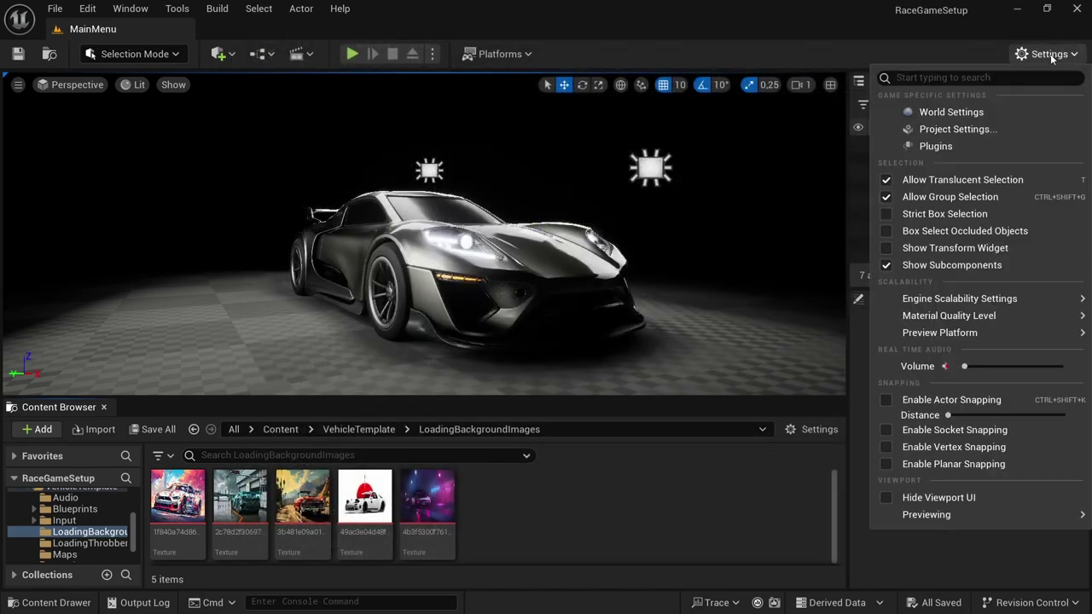
{"action": "left_click", "coordinate": [959, 132]}
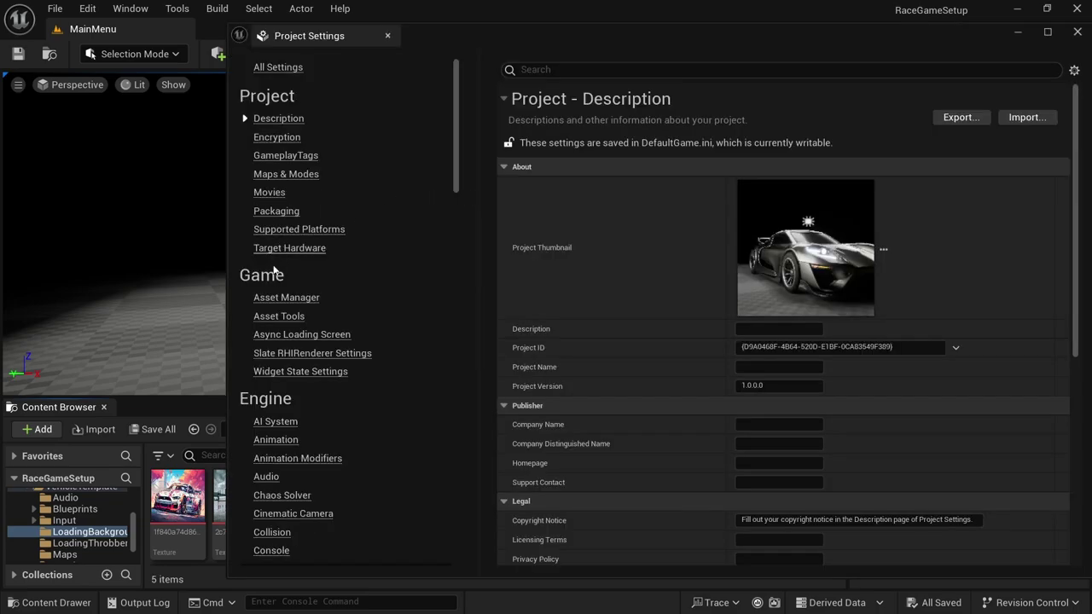
{"action": "left_click", "coordinate": [326, 339]}
{"action": "left_click_drag", "start_coordinate": [669, 35], "coordinate": [559, 29]}
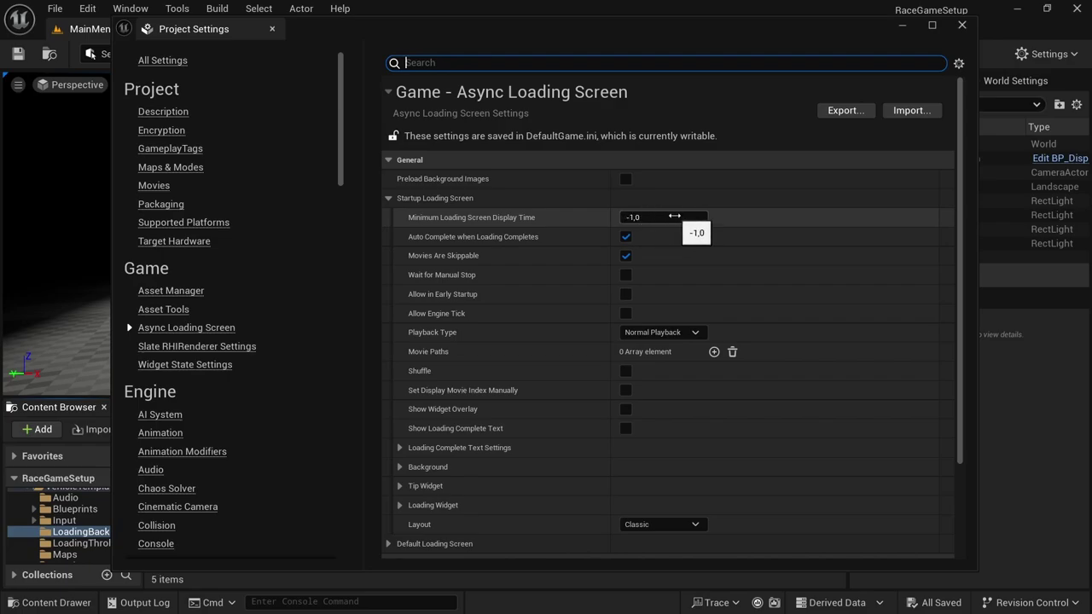
- Keep Minimum Loading Screen Display Time at -1 after trying 10, and turn off Movies Are Skippable
{"action": "left_click", "coordinate": [671, 217]}
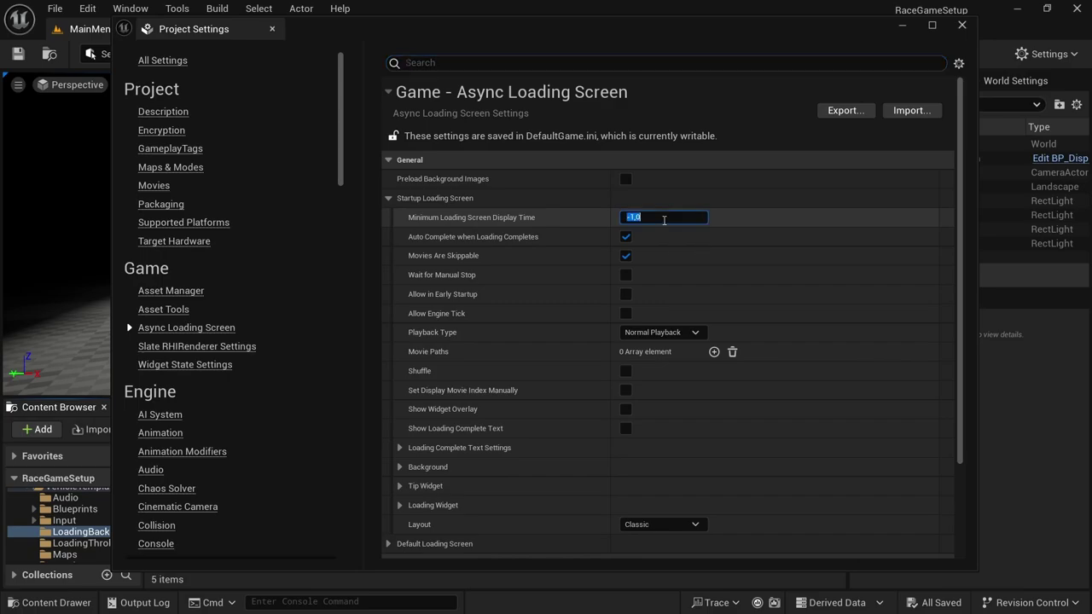
{"action": "type", "text": "10"}
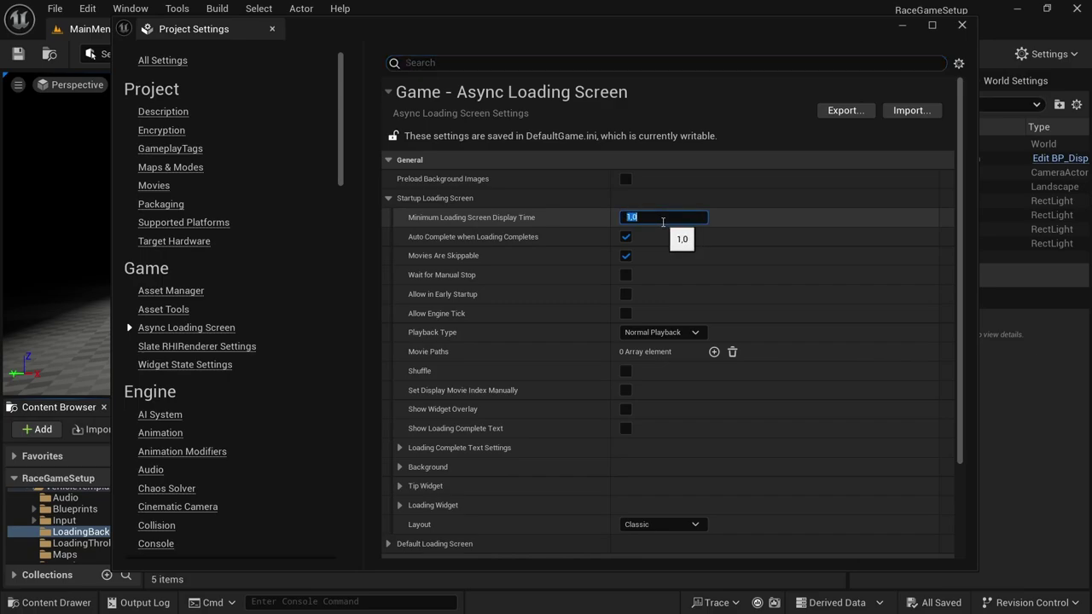
{"action": "key", "text": "Return"}
{"action": "left_click", "coordinate": [653, 217]}
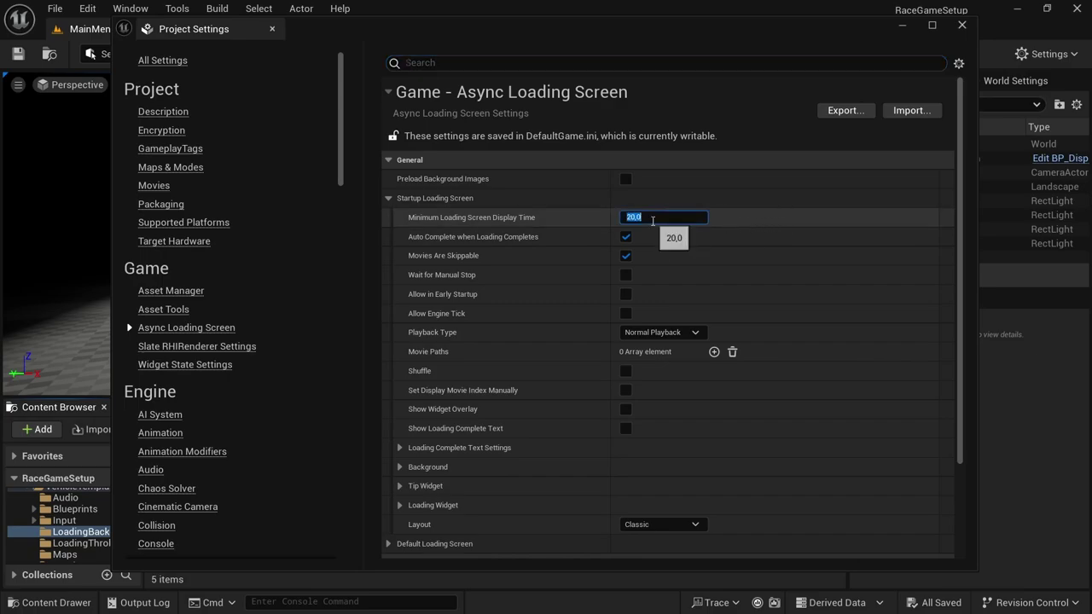
{"action": "type", "text": "-1"}
{"action": "key", "text": "Return"}
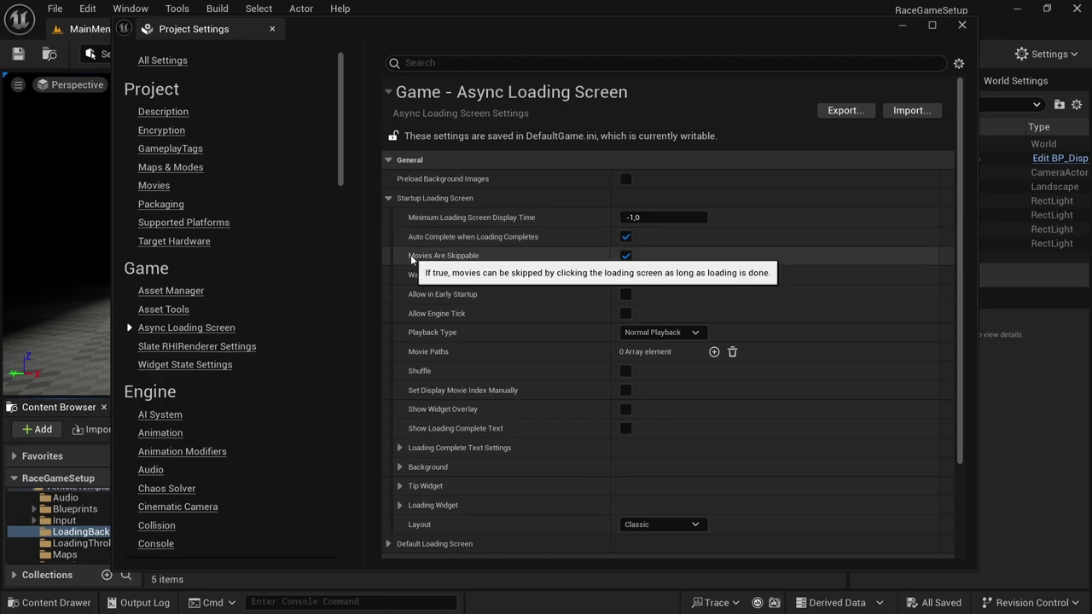
{"action": "left_click", "coordinate": [623, 258]}
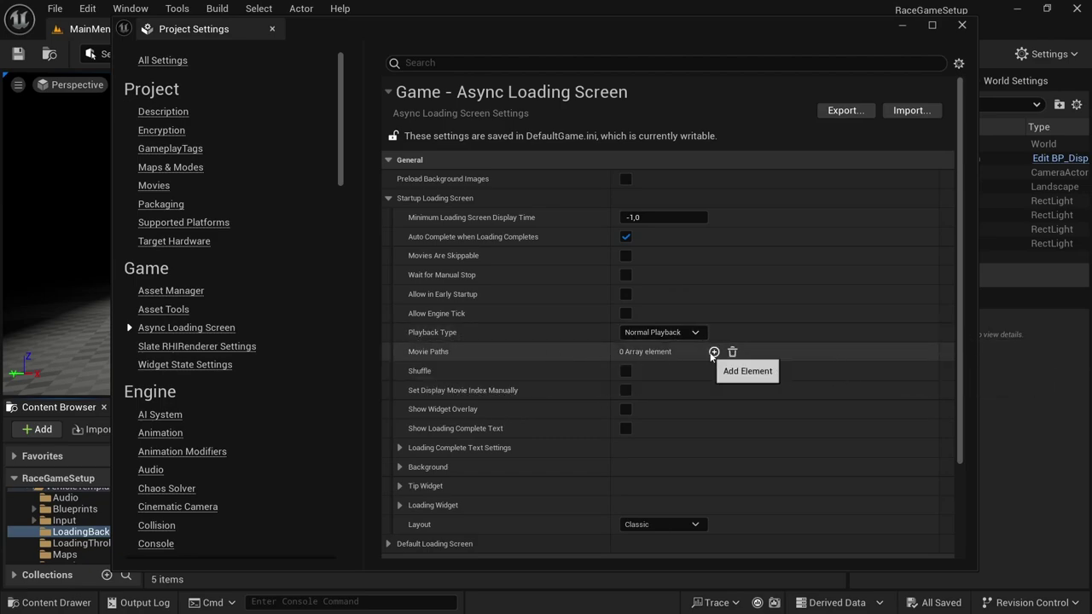
- Add two Movie Paths entries and fill Index 0 with UE4_Startup_Moving_Logo from clipboard history
{"action": "left_click", "coordinate": [713, 352]}
{"action": "left_click", "coordinate": [713, 353]}
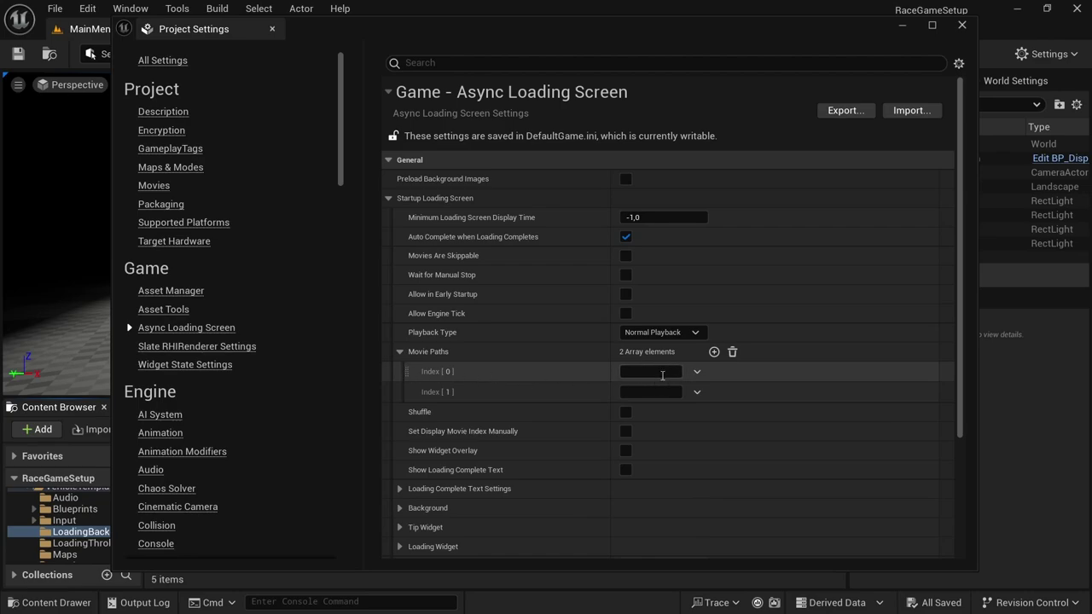
{"action": "left_click", "coordinate": [643, 372]}
{"action": "key", "text": "super+v"}
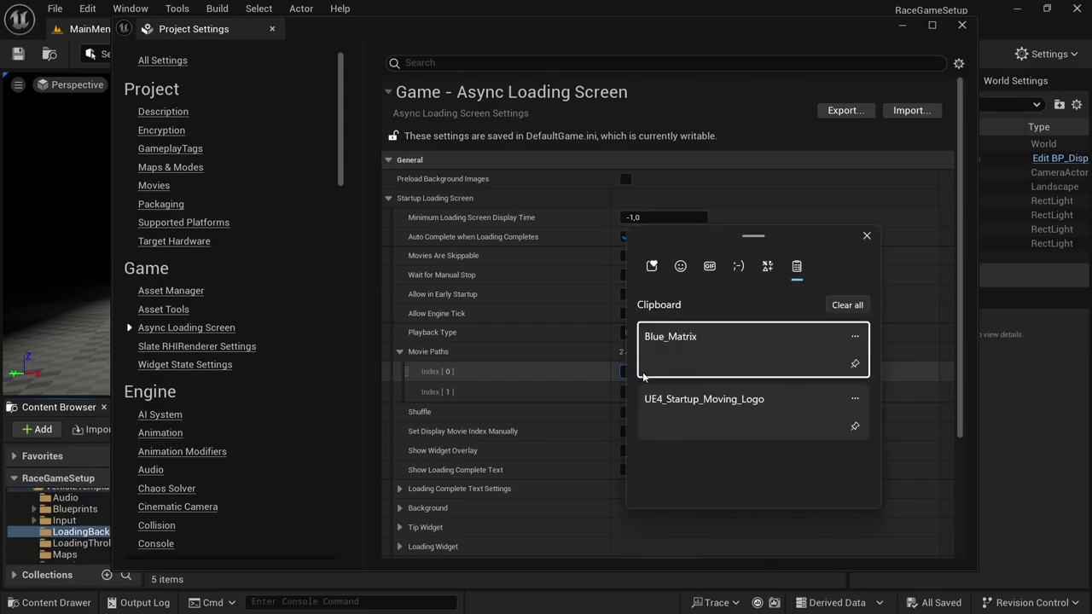
{"action": "left_click", "coordinate": [702, 406]}
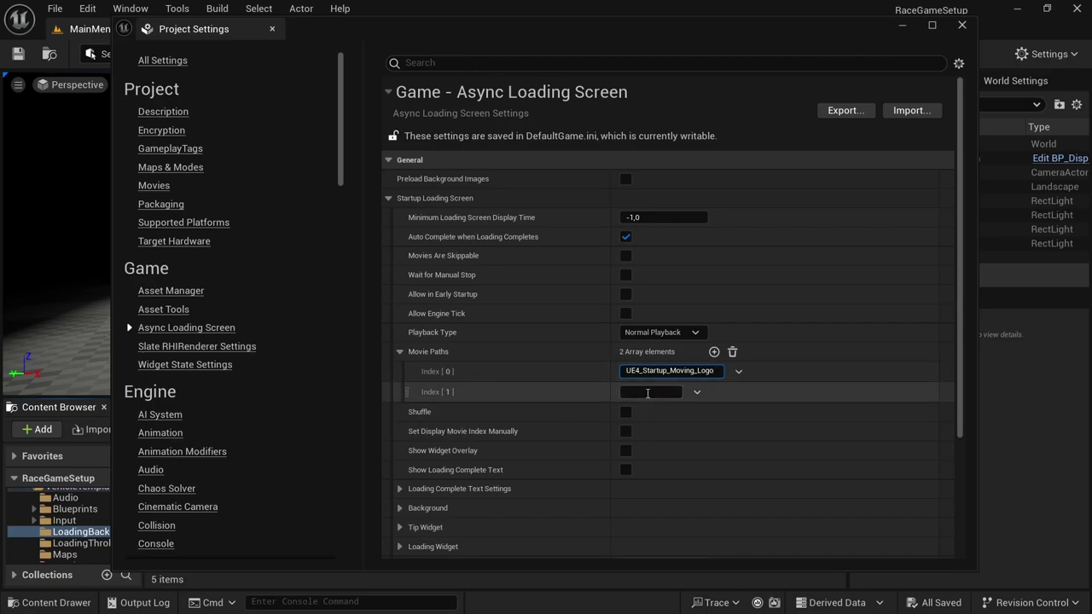
- Fill Index 1 with Blue_Matrix from clipboard history and collapse the Movie Paths list
{"action": "left_click", "coordinate": [647, 393]}
{"action": "key", "text": "super+v"}
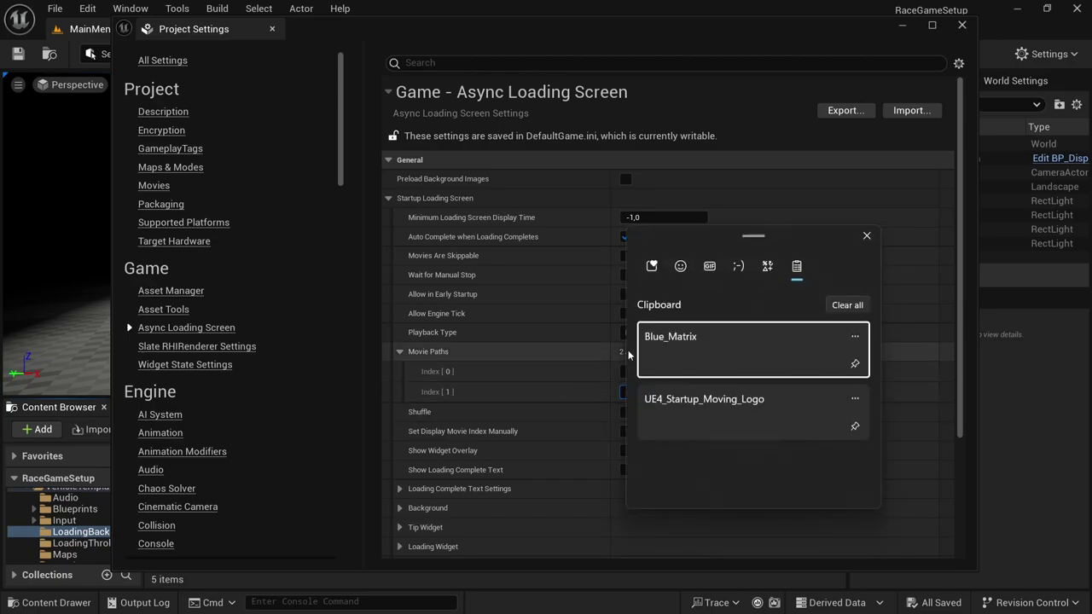
{"action": "key", "text": "Return"}
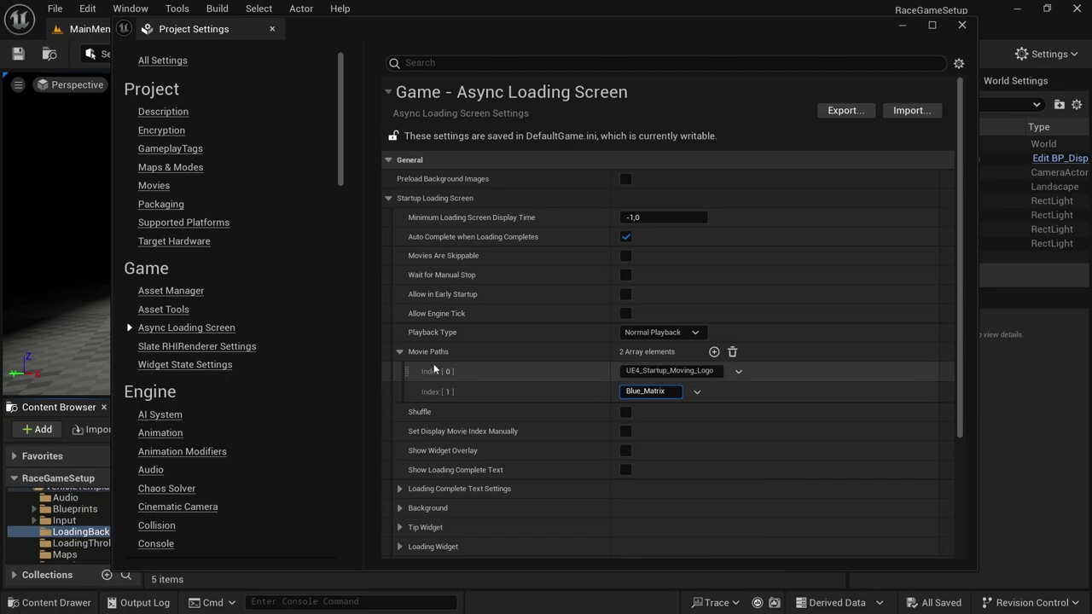
{"action": "left_click", "coordinate": [401, 352]}
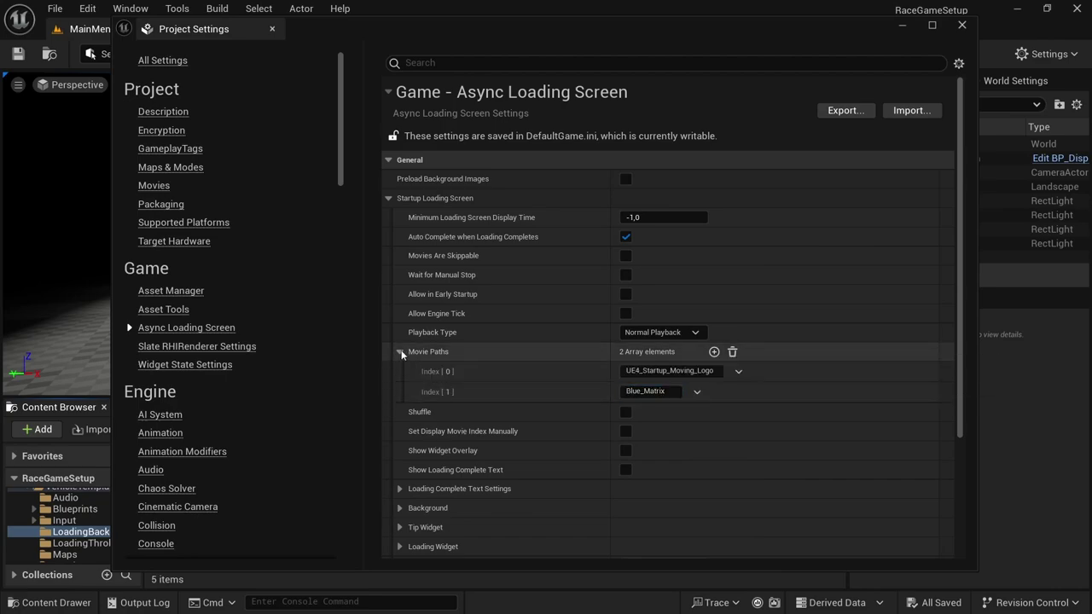
{"action": "left_click", "coordinate": [401, 352]}
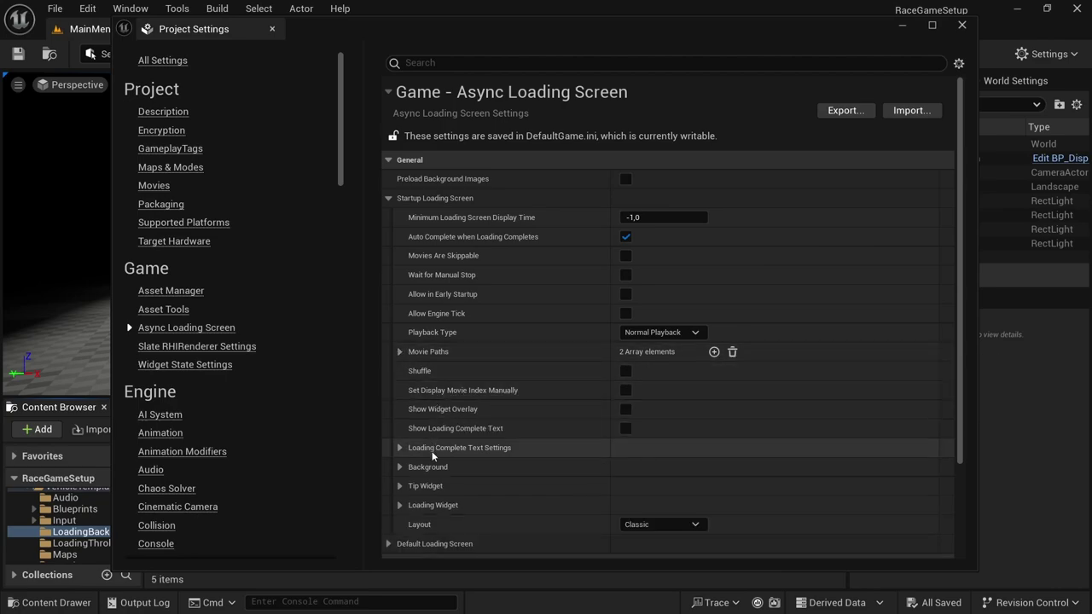
- Collapse the Startup Loading Screen section and minimize the Project Settings window
{"action": "scroll", "coordinate": [424, 423], "scroll_direction": "down", "scroll_amount": 3}
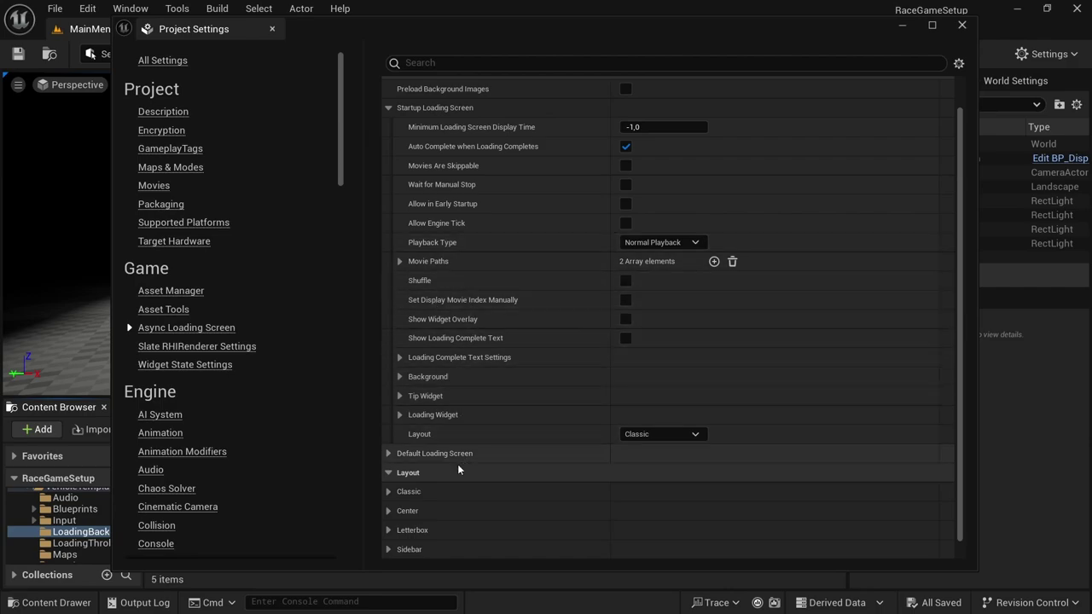
{"action": "left_click", "coordinate": [388, 109]}
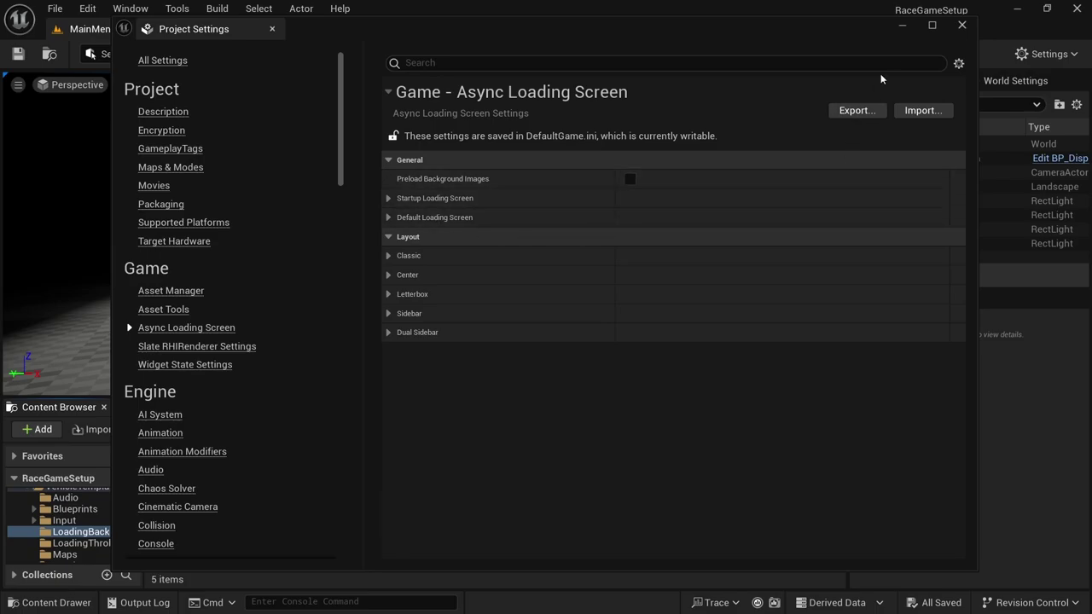
{"action": "left_click", "coordinate": [902, 25]}
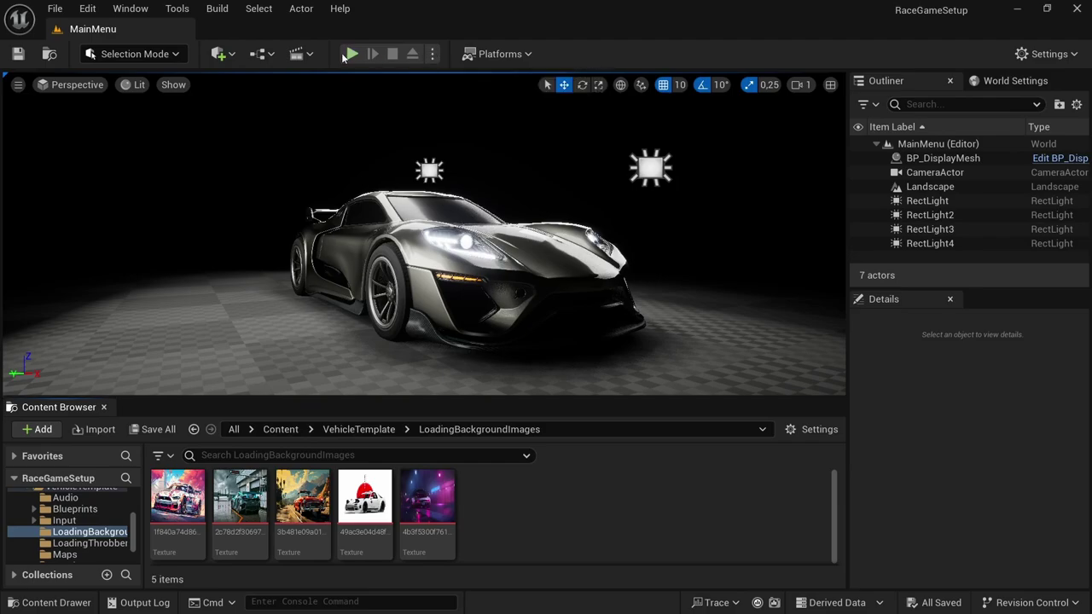
{"action": "left_click", "coordinate": [433, 54]}
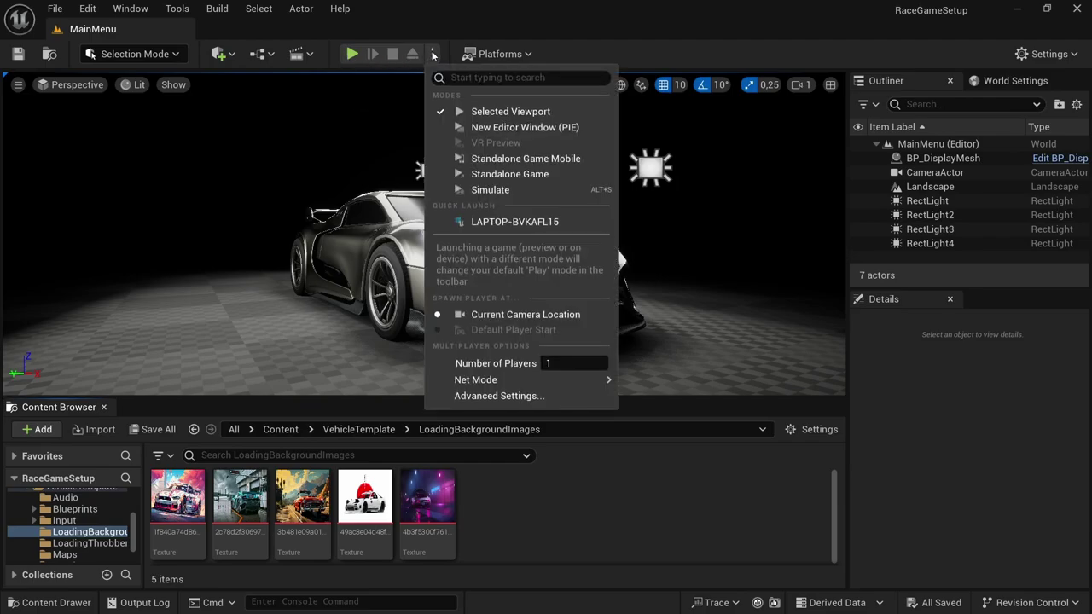
{"action": "left_click", "coordinate": [517, 175]}
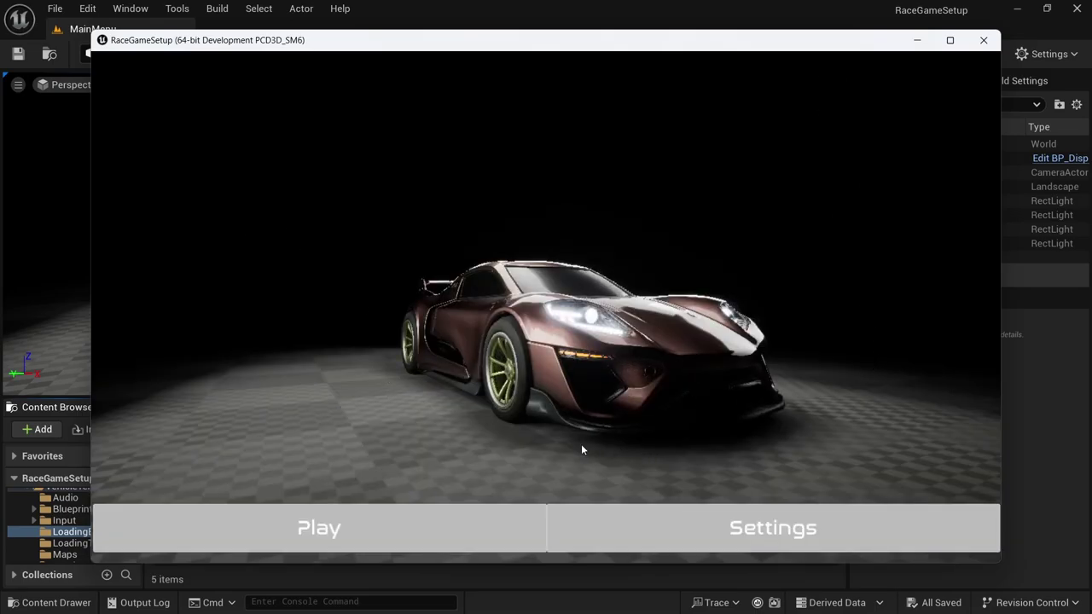
{"action": "left_click", "coordinate": [984, 40]}
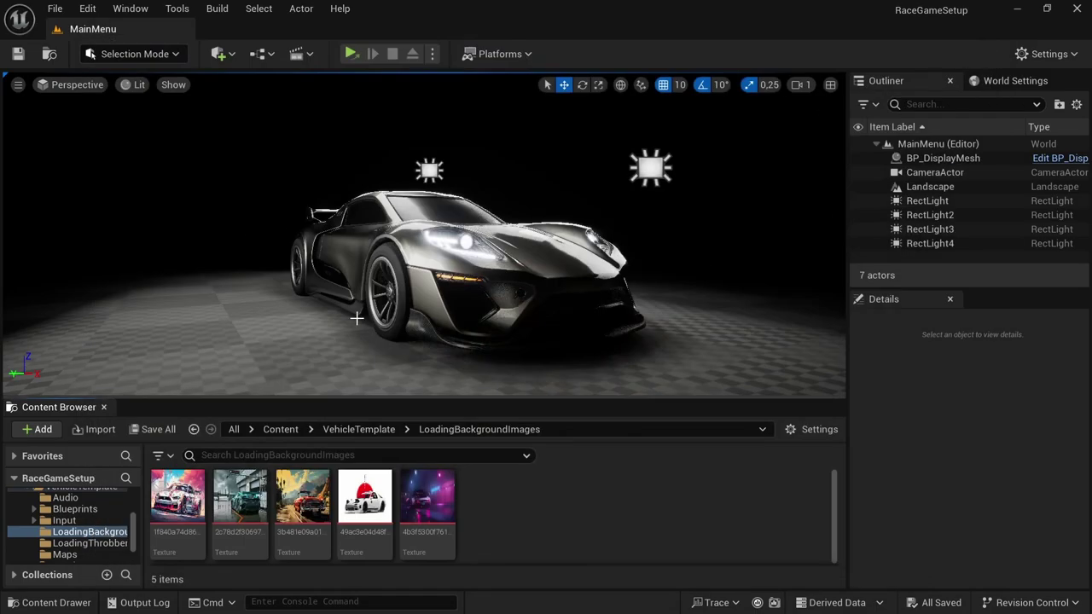